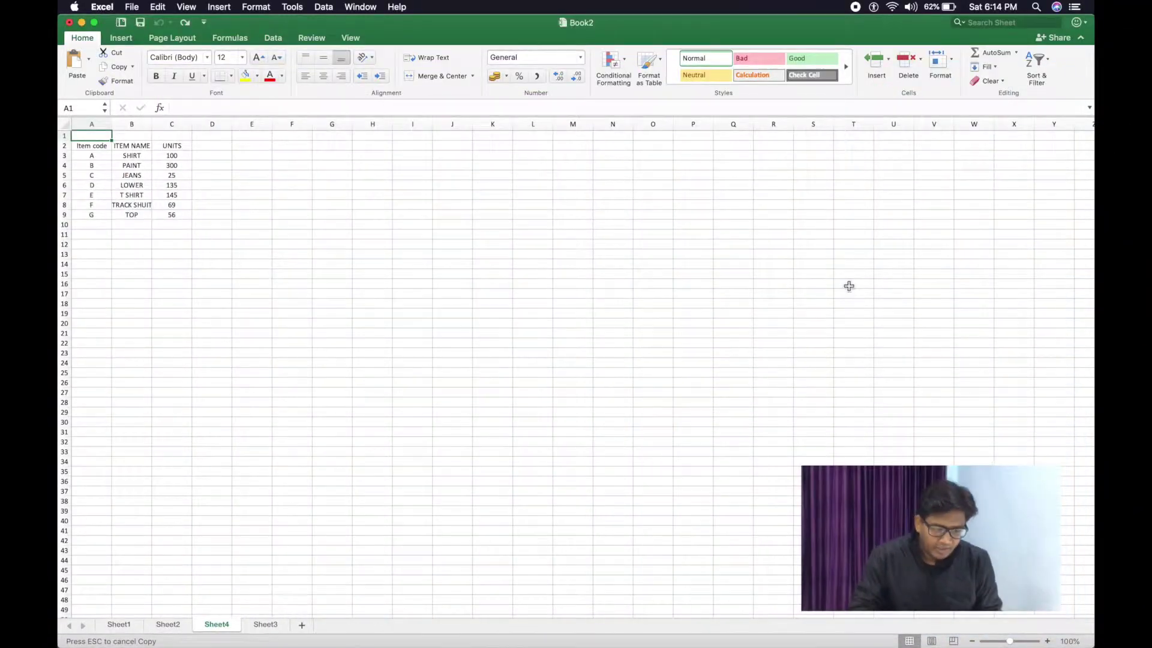
- Move through the item table's codes, names and units, ending on the Item code header
left_click(132, 215)
key("Left")
key("Up")
key("Up")
key("Up")
key("Up")
key("Up")
key("Up")
key("Up")
key("Down")
key("Down")
key("Up")
key("Up")
key("Right")
key("Right")
key("Left")
key("Right")
key("Down")
key("Down")
key("Down")
key("Left")
key("Left")
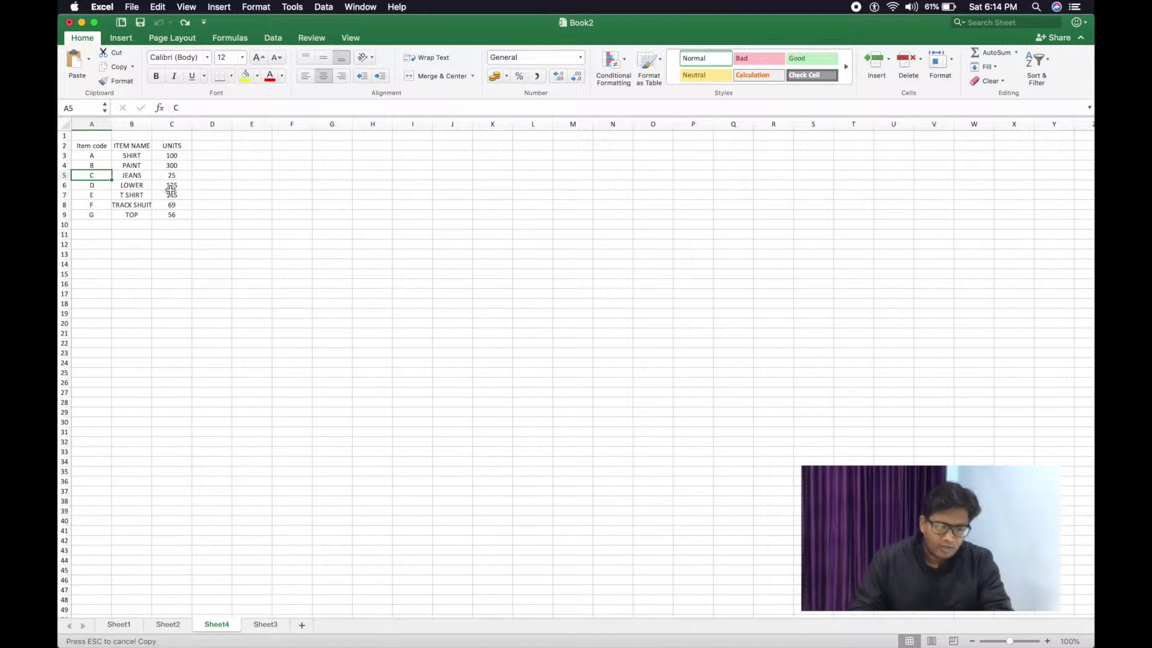
left_click(105, 166)
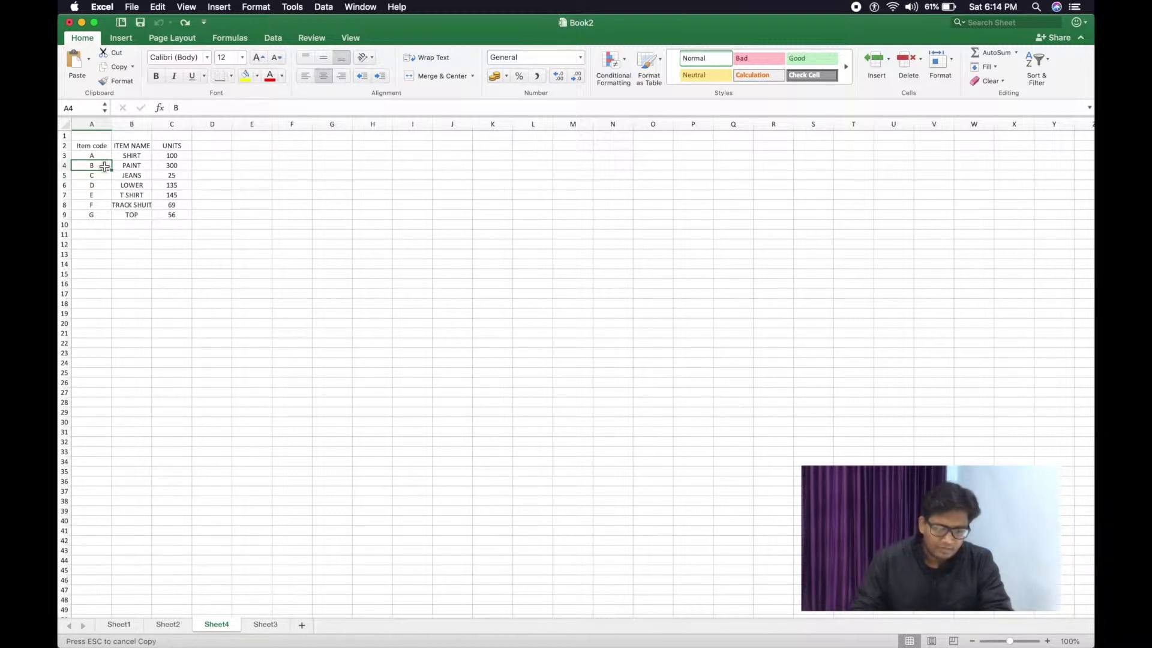
left_click(97, 147)
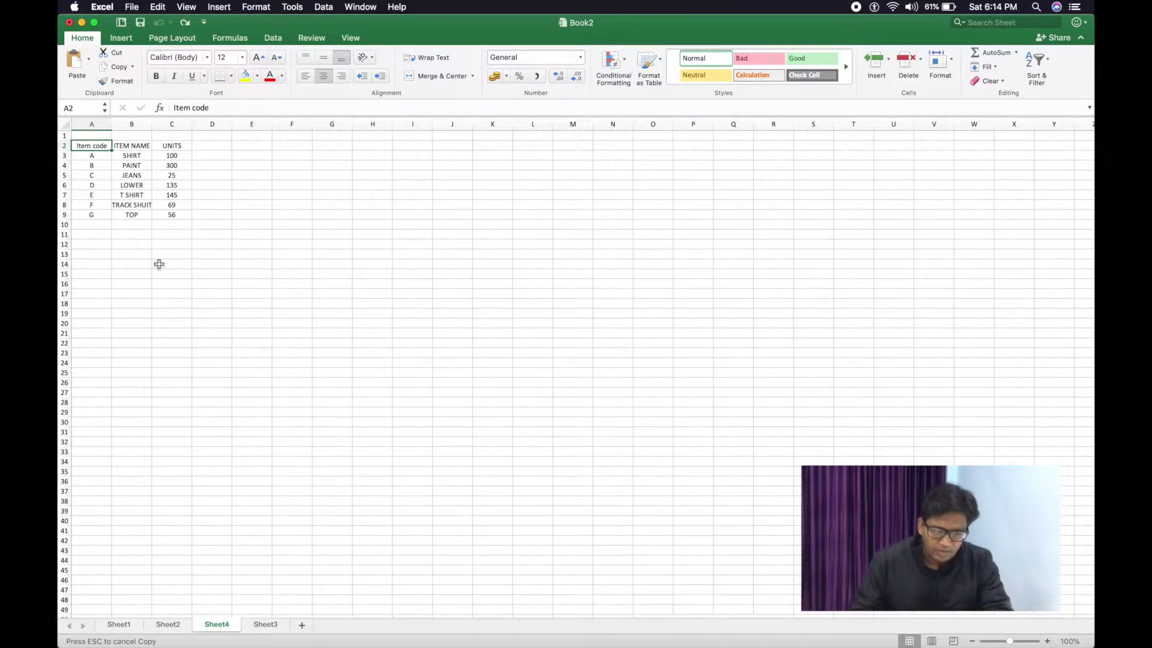
- Turn on Highlight Changes tracking for everyone's edits and accept saving the workbook as shared
left_click(293, 6)
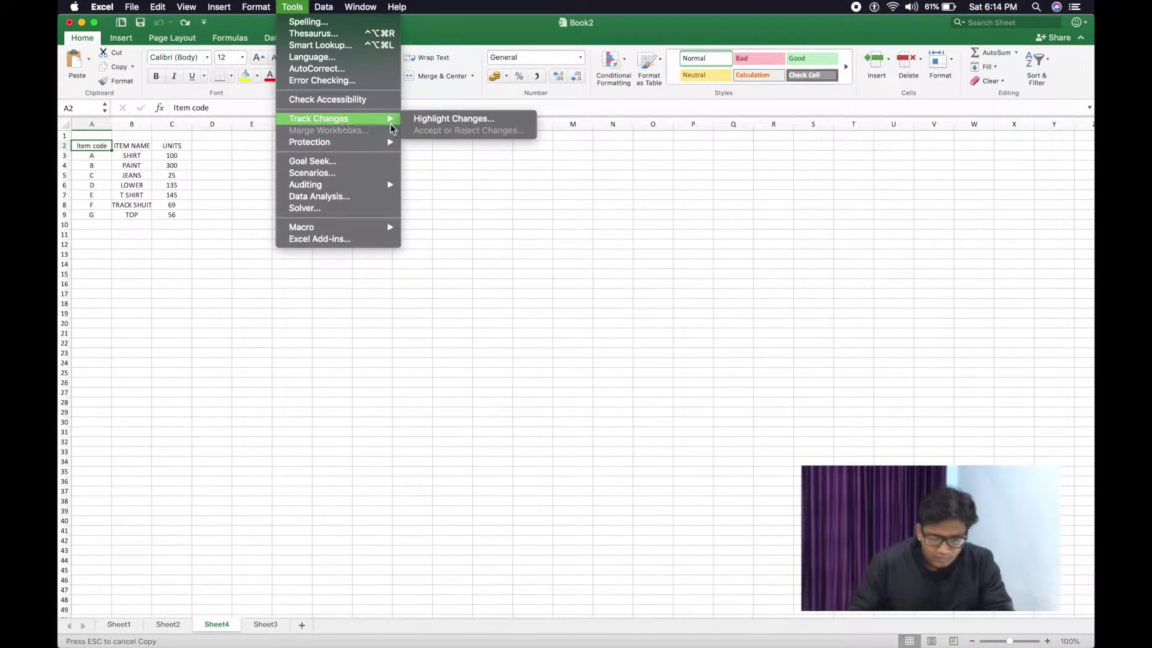
left_click(434, 122)
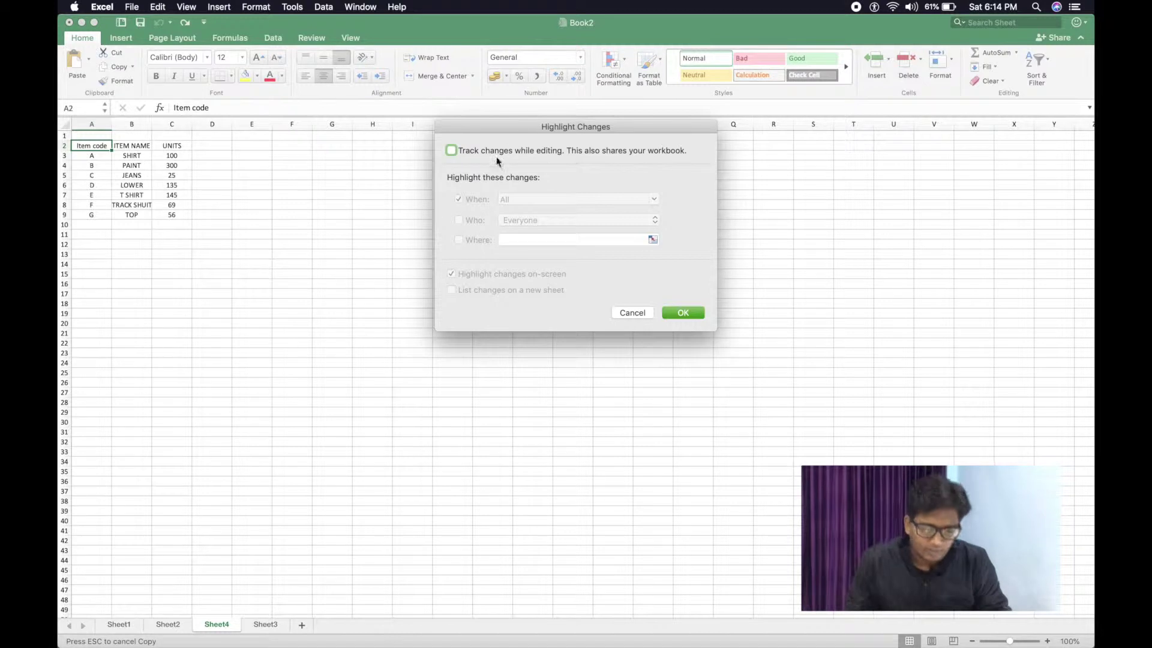
left_click(452, 150)
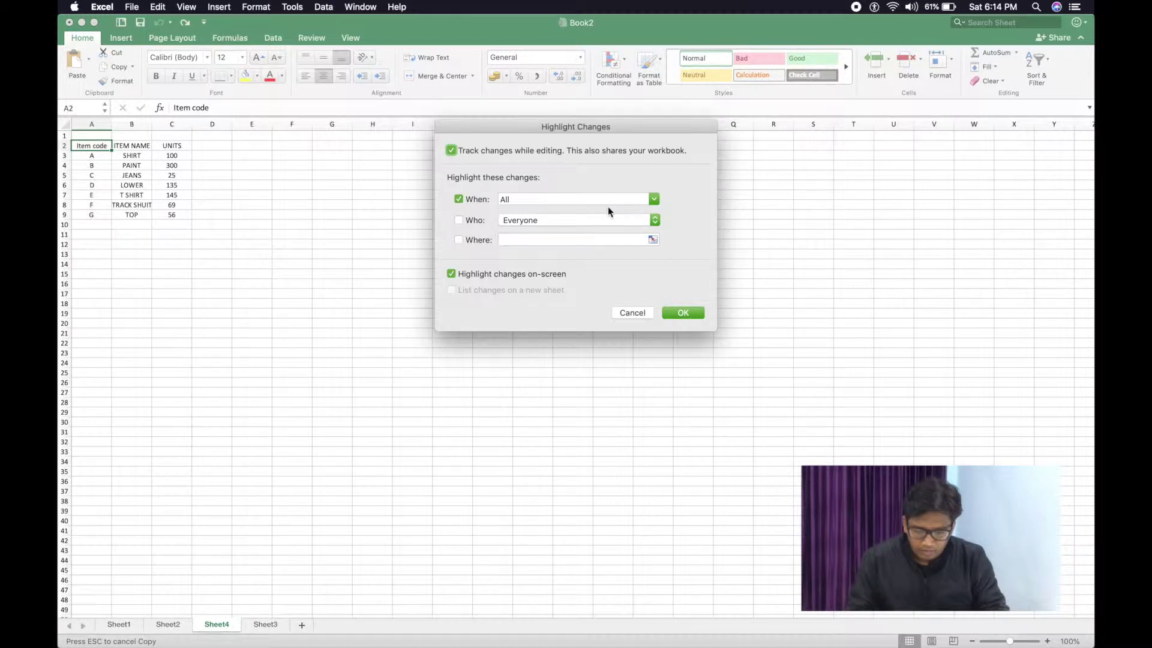
left_click(654, 221)
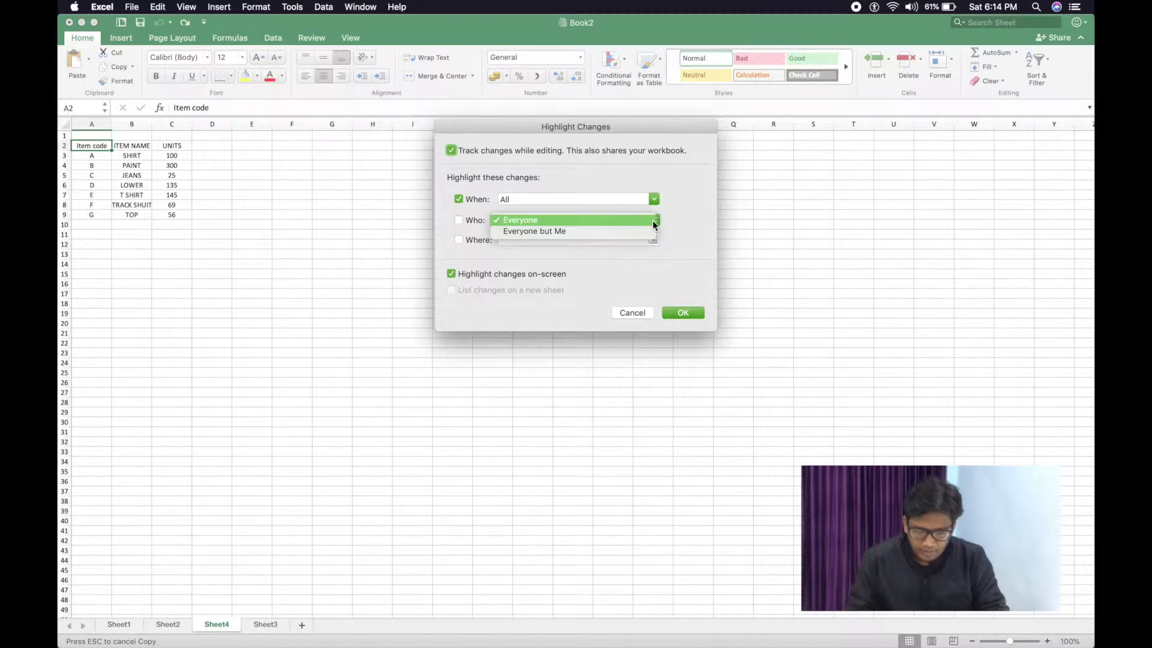
left_click(563, 224)
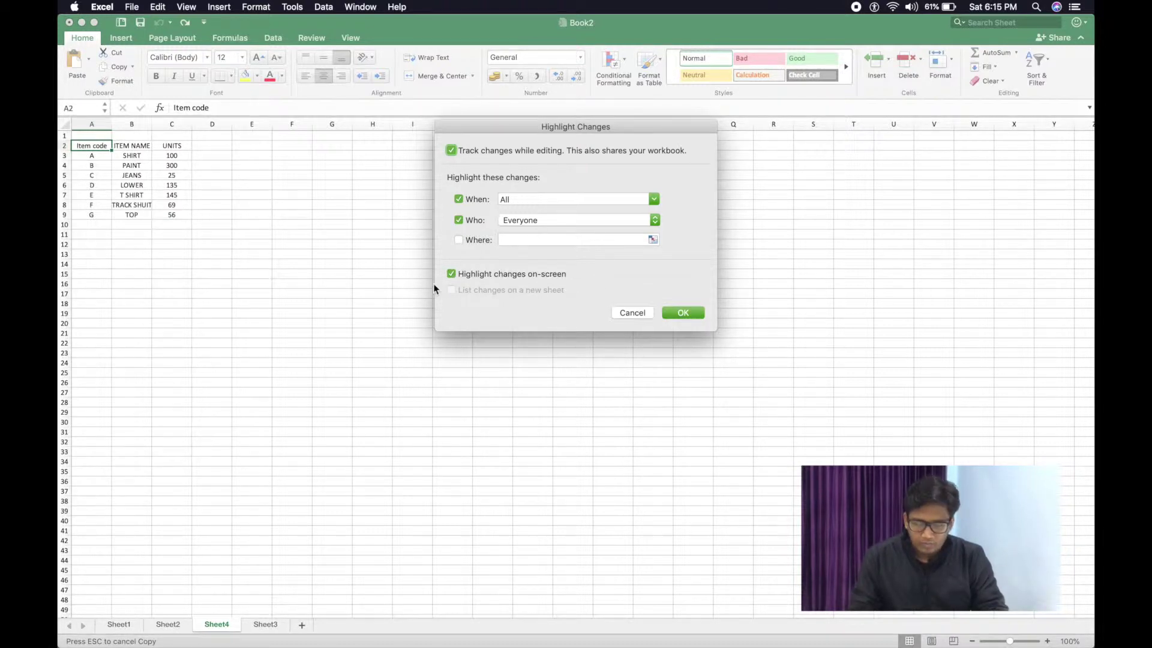
left_click(685, 309)
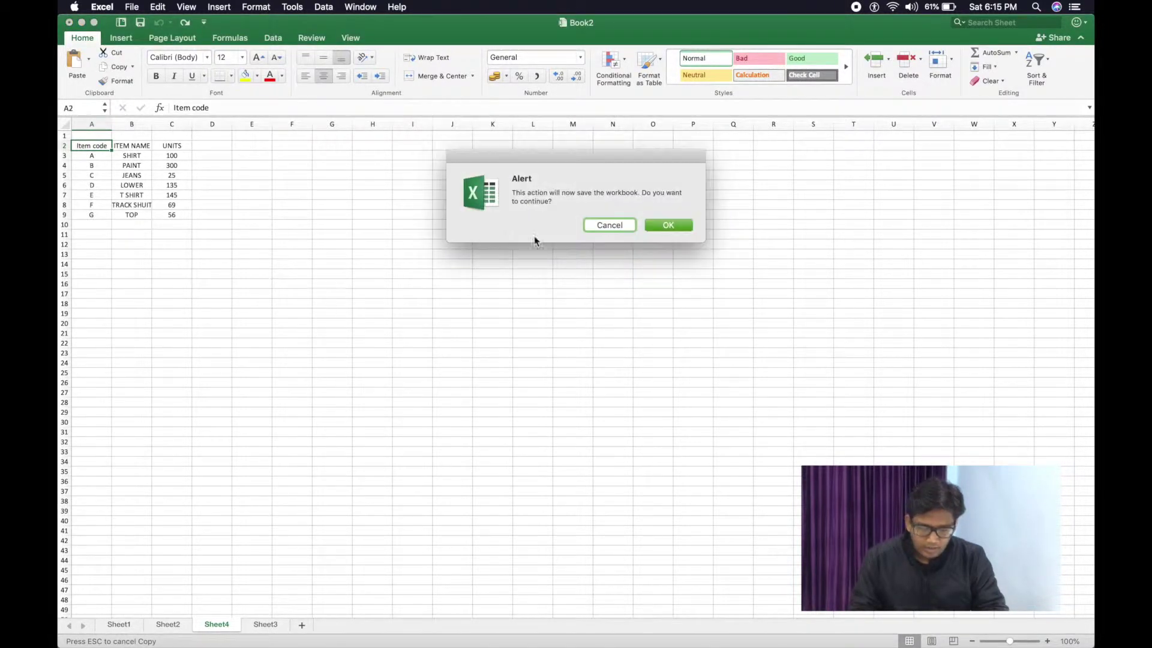
left_click(675, 226)
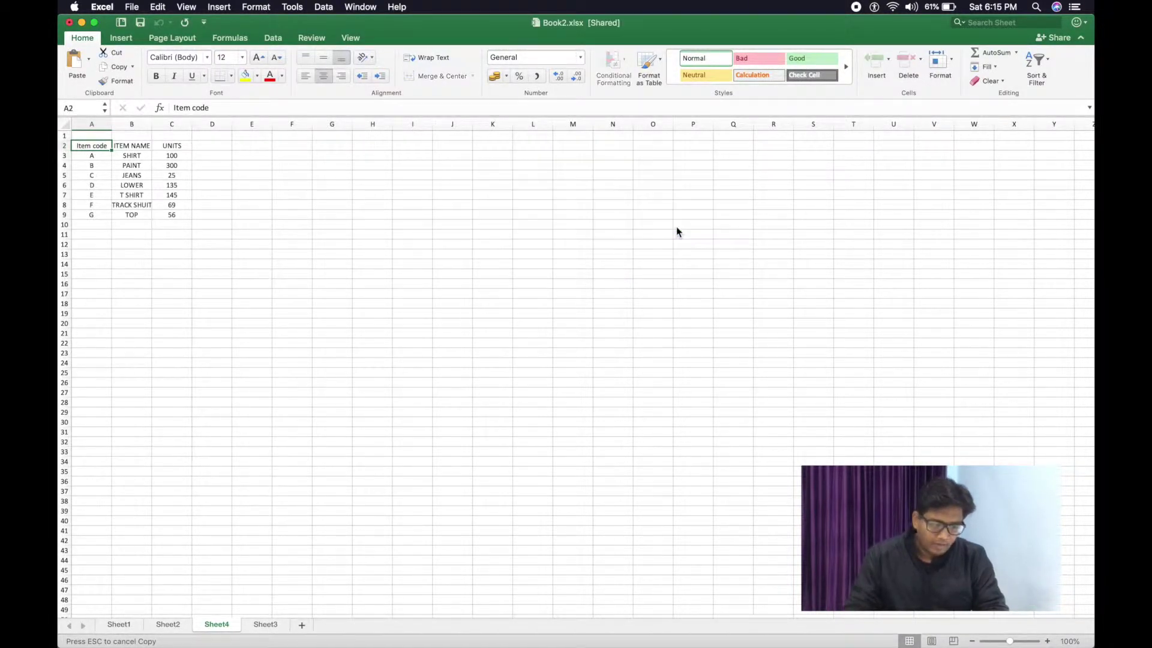
- Change item code C in A5 to A and view its tracked-change note
left_click(105, 176)
key("Up")
key("Up")
key("Up")
key("Down")
key("Down")
key("Down")
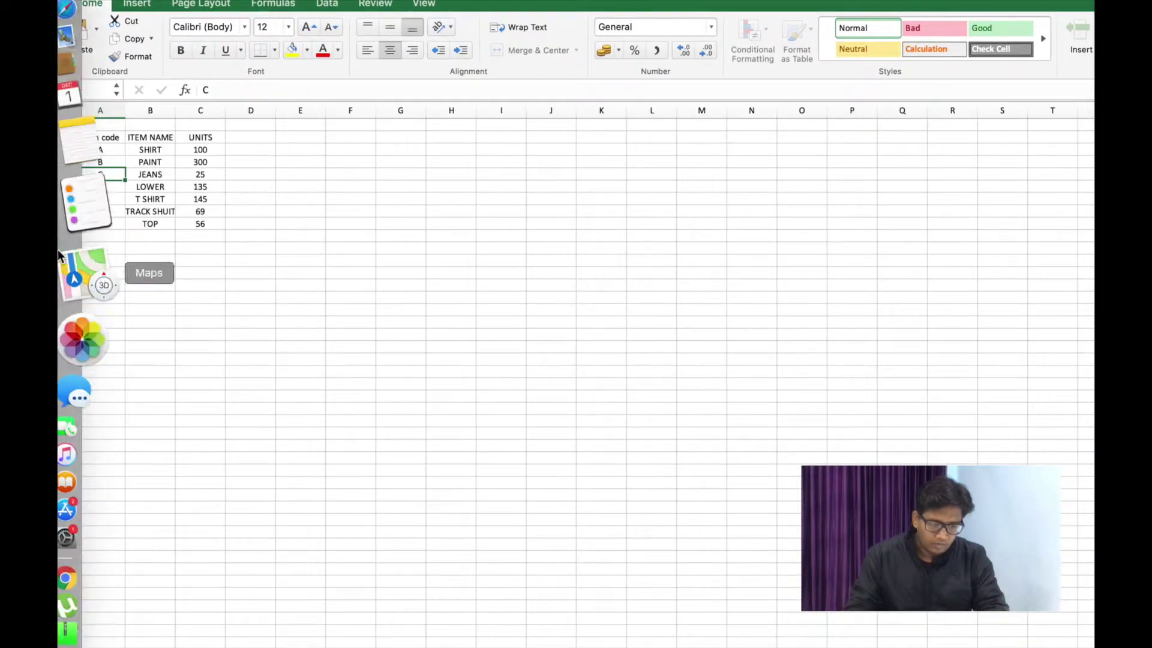
scroll(255, 222, "down", 2)
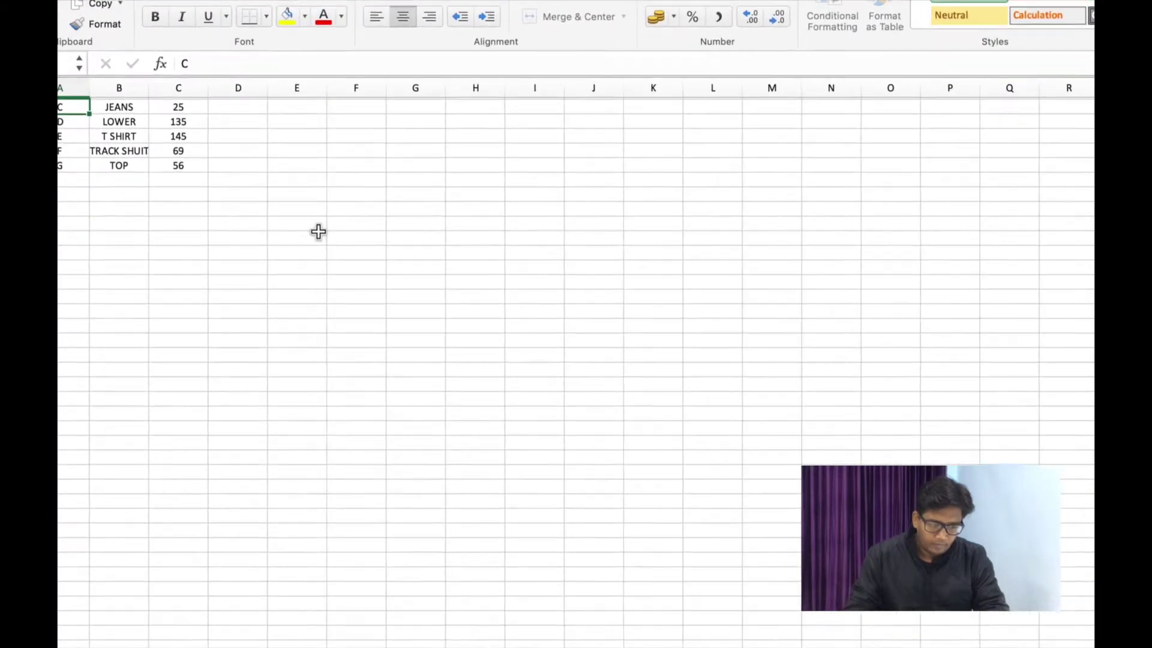
scroll(237, 116, "up", 3)
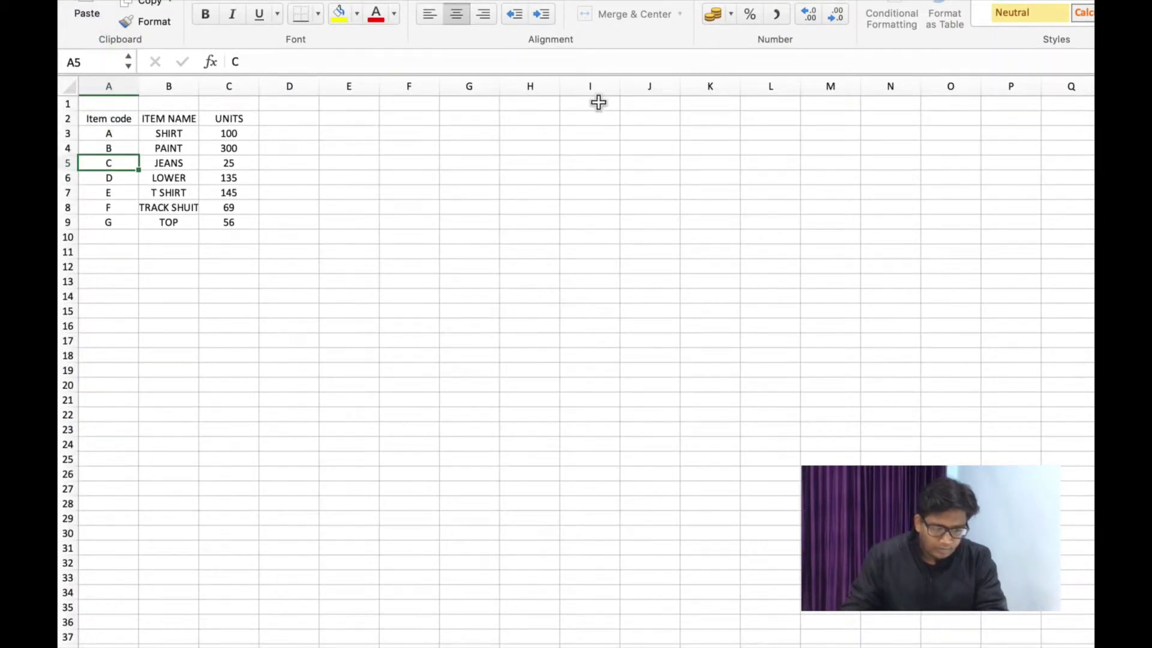
type("A")
key("Return")
key("Up")
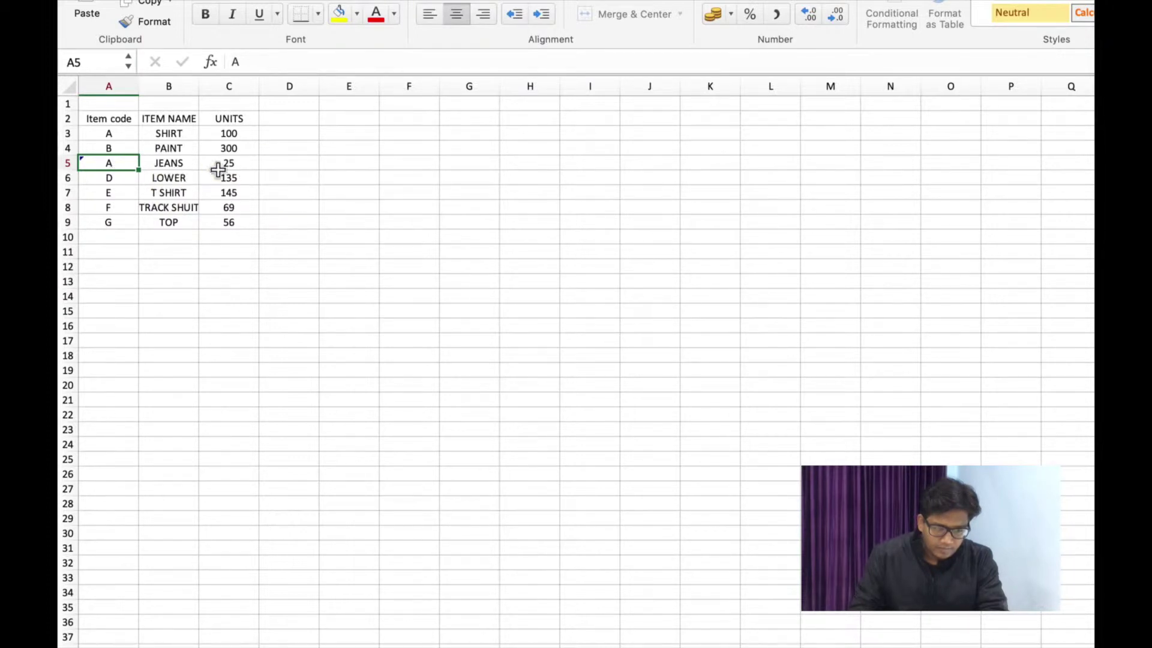
mouse_move(100, 162)
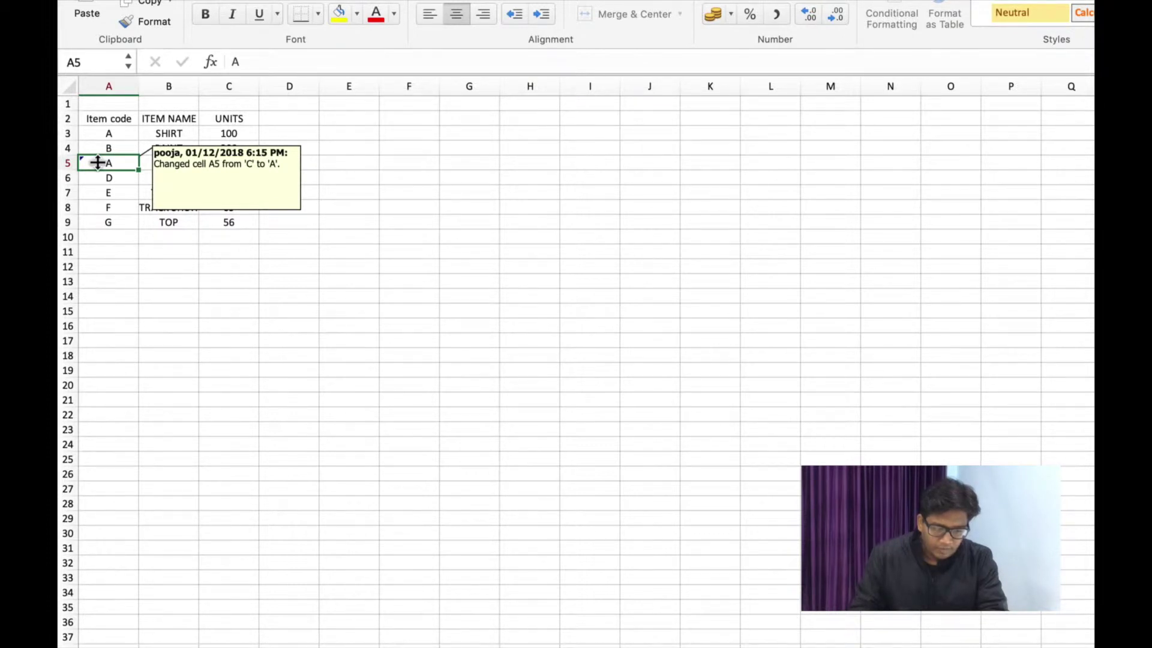
left_click(180, 264)
- Change TOP in B9 to Shirt and the JEANS units in C5 to 20, checking the change note
left_click(175, 224)
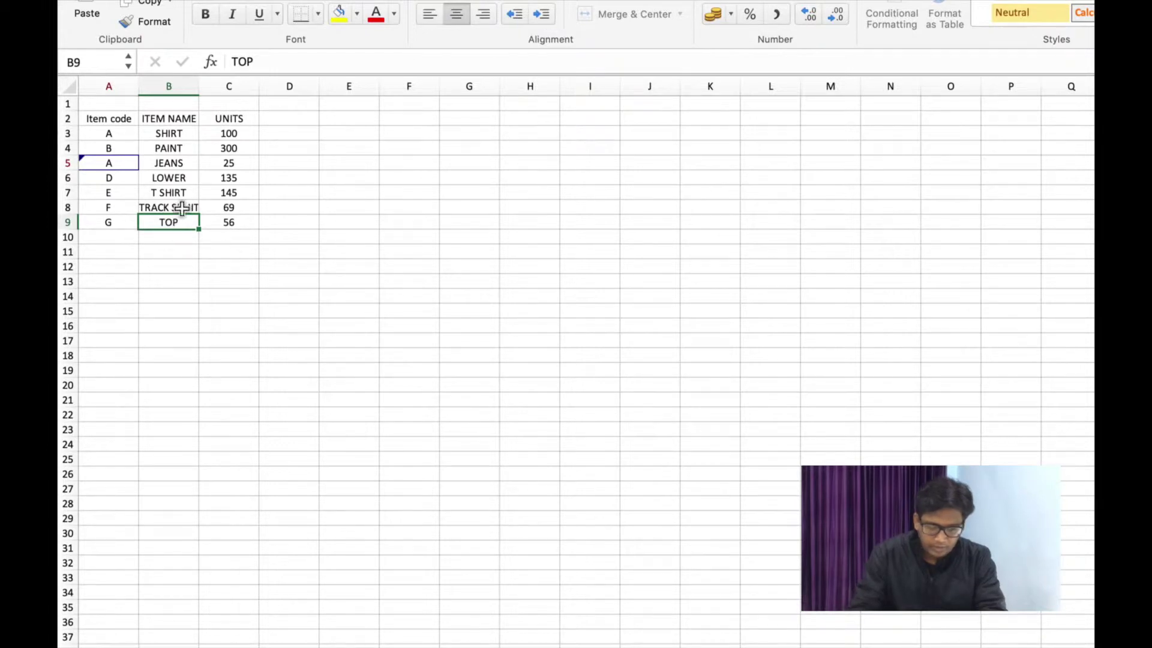
type("ShiRT")
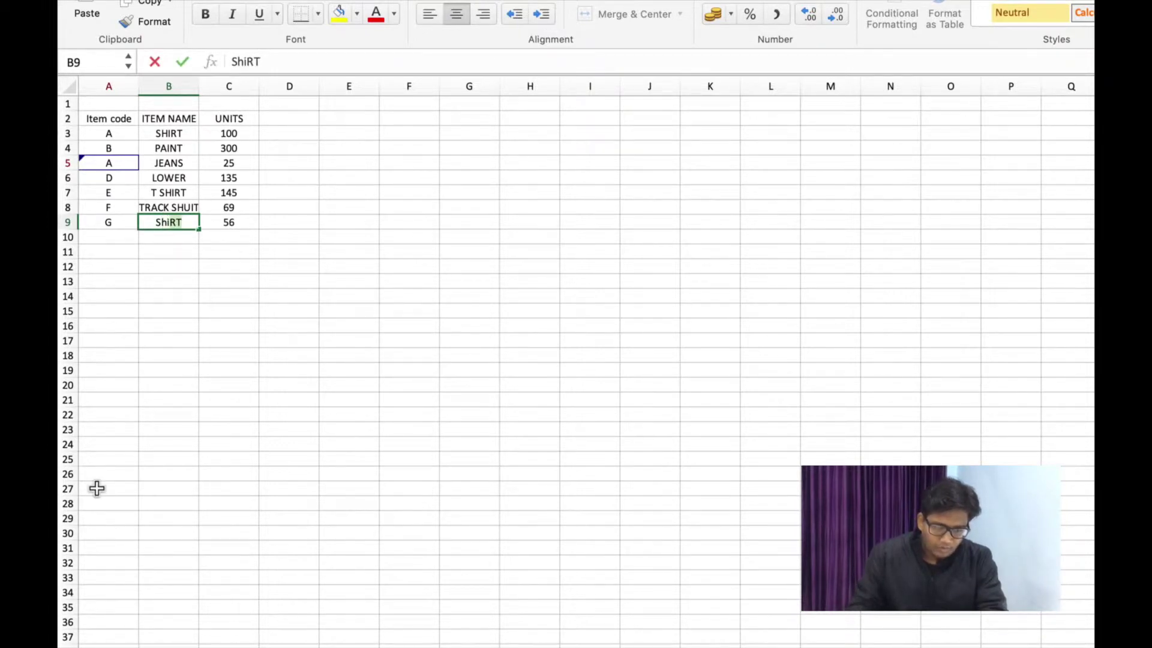
key("Return")
key("Up")
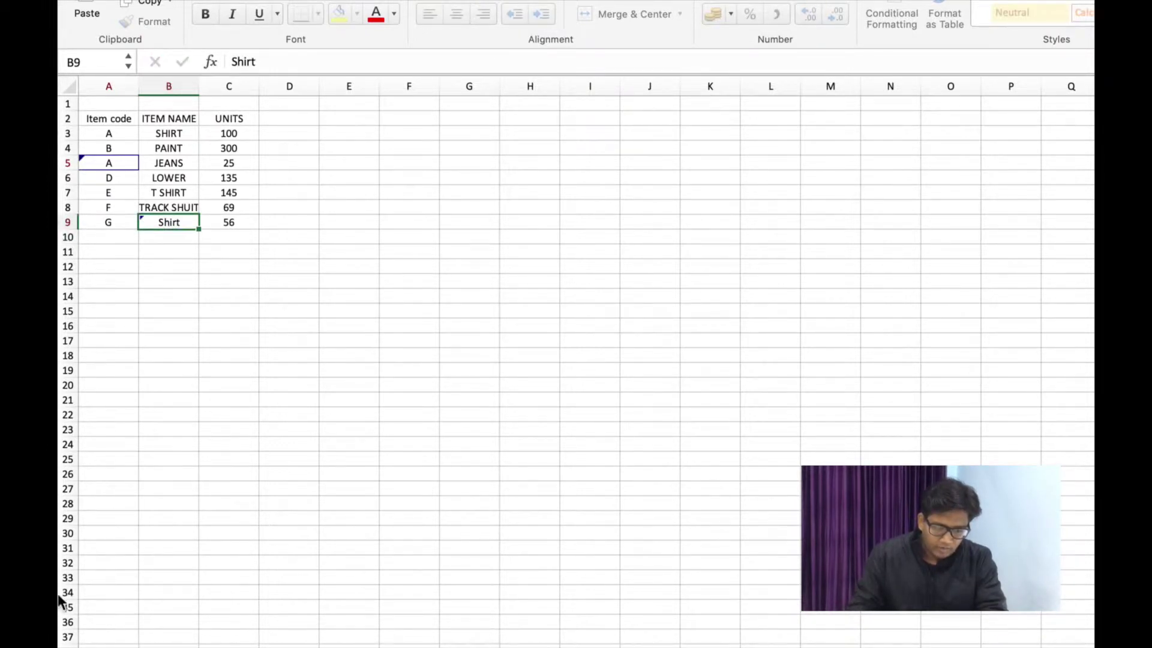
mouse_move(168, 222)
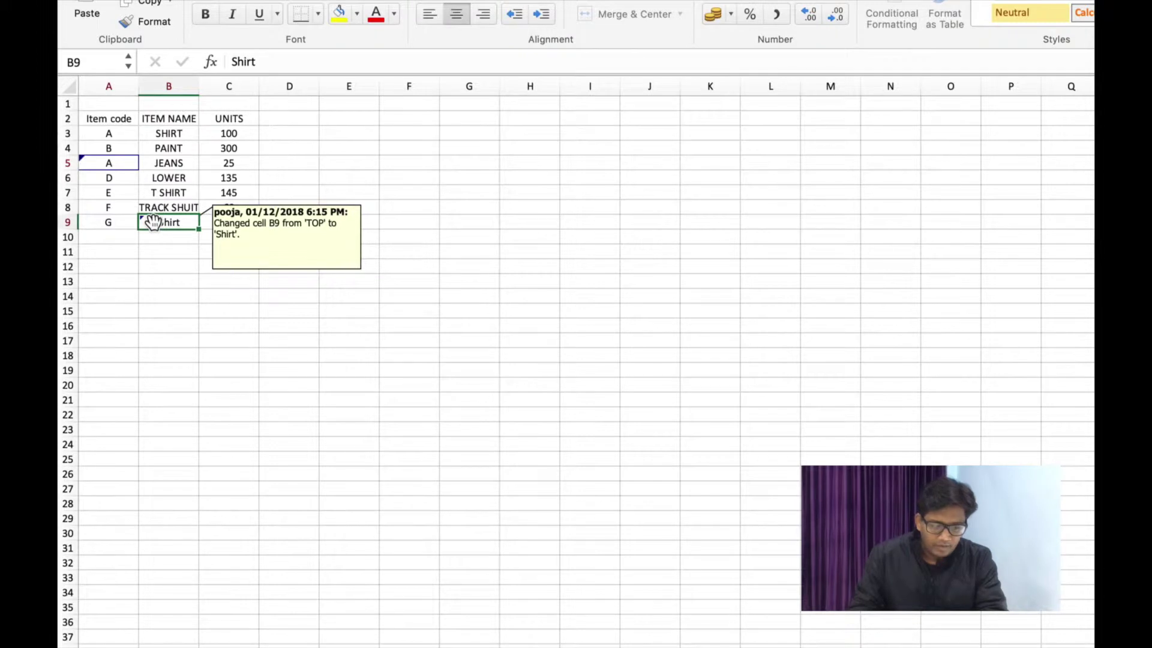
left_click(237, 160)
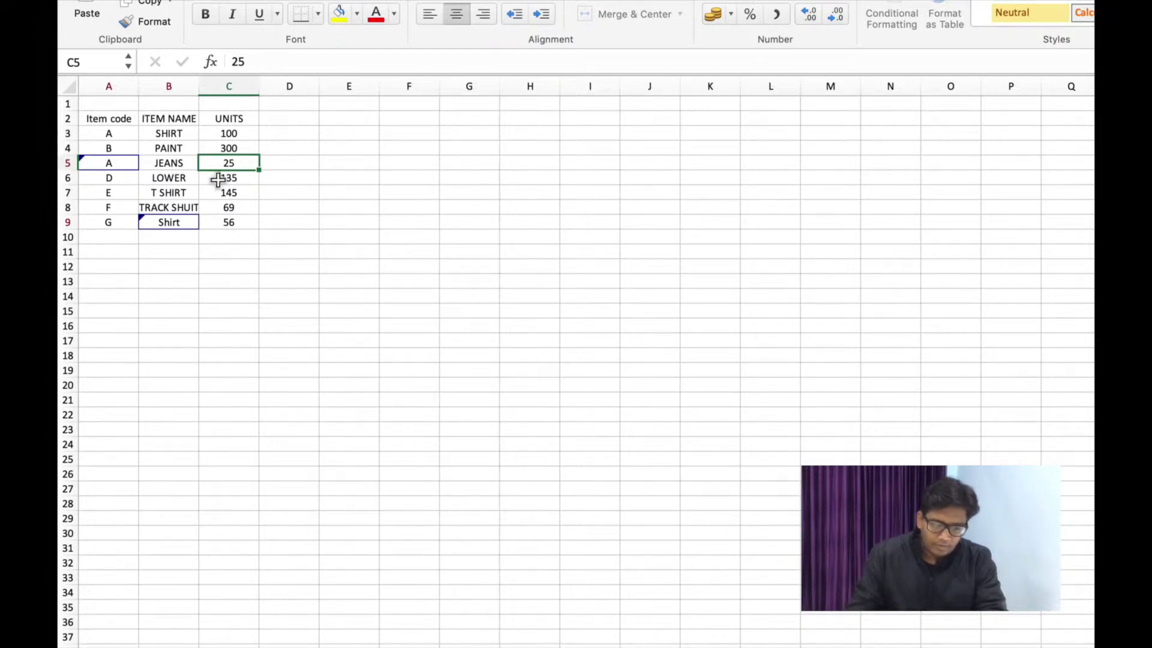
type("20")
key("Return")
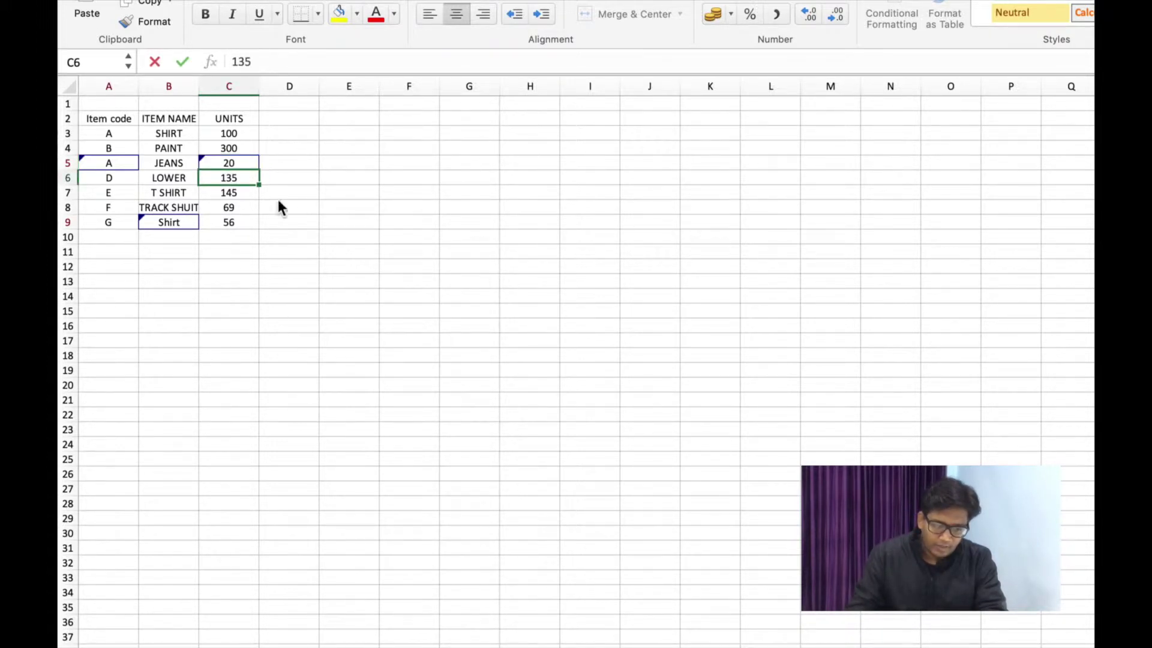
left_click(223, 159)
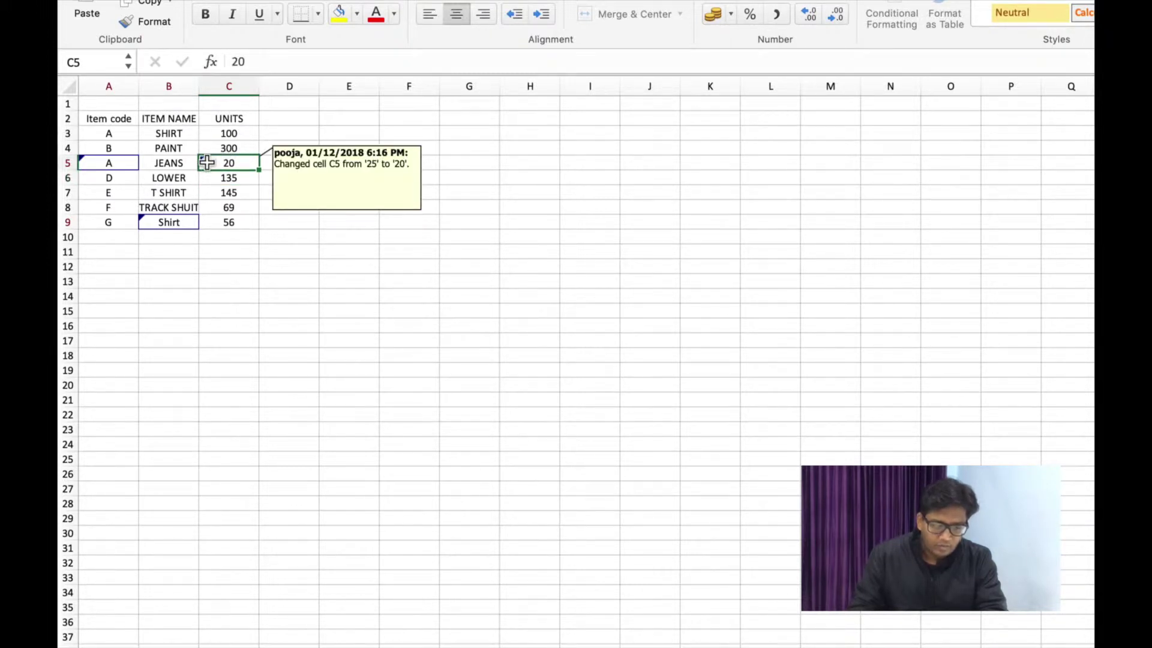
left_click(243, 210)
scroll(234, 192, "right", 1)
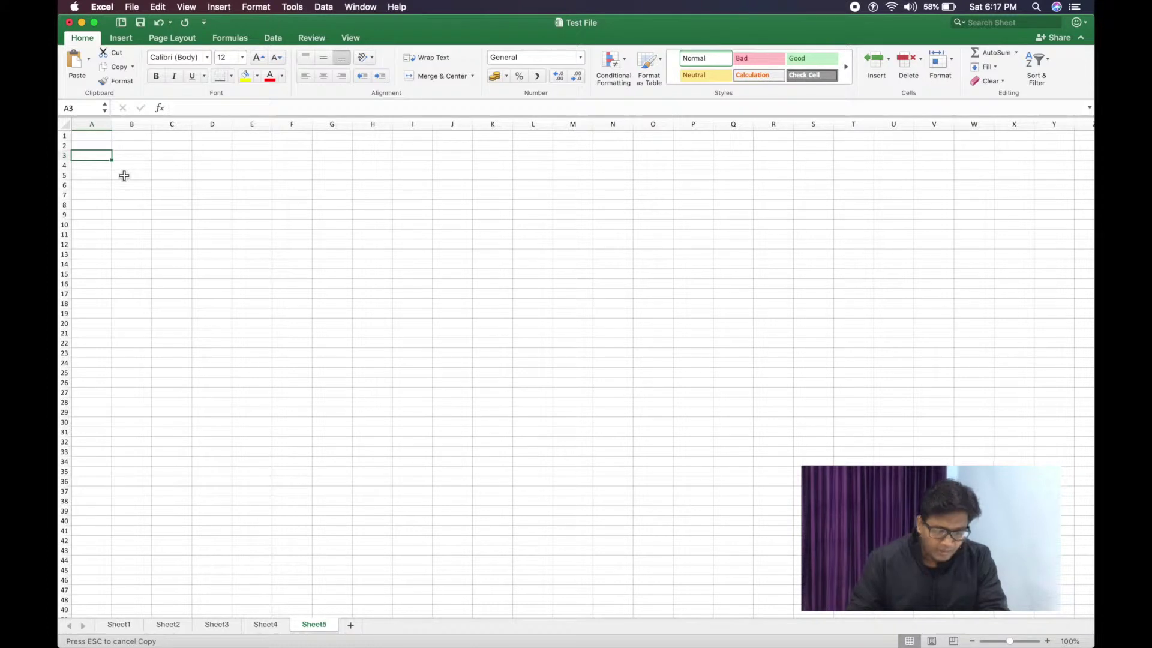
- Enter the headers A, B and C across row 2
key("Up")
type("A")
key("Tab")
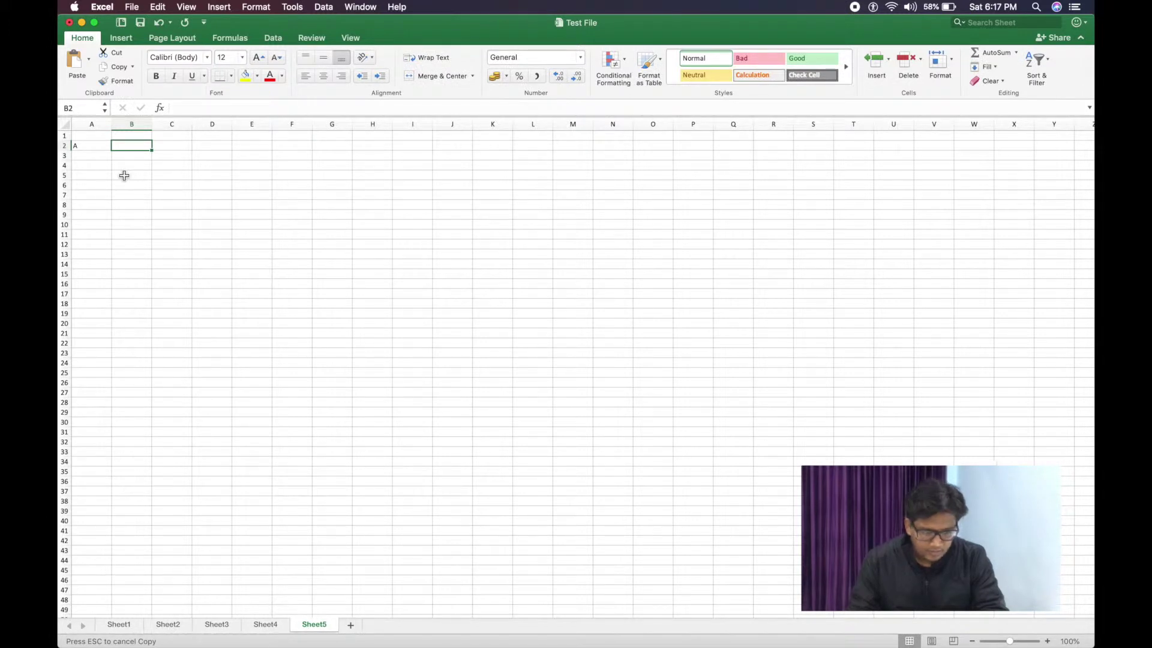
type("B")
key("Tab")
key("Tab")
key("Left")
type("C")
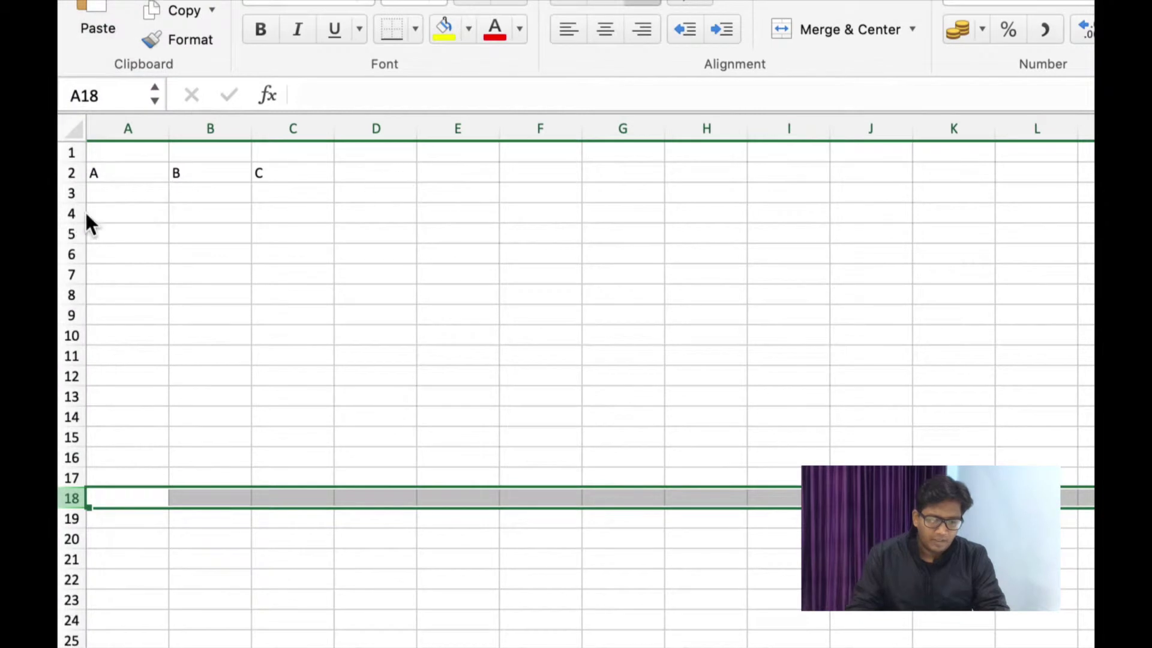
- Enter 20 in A3 and 5 in B3
left_click(120, 217)
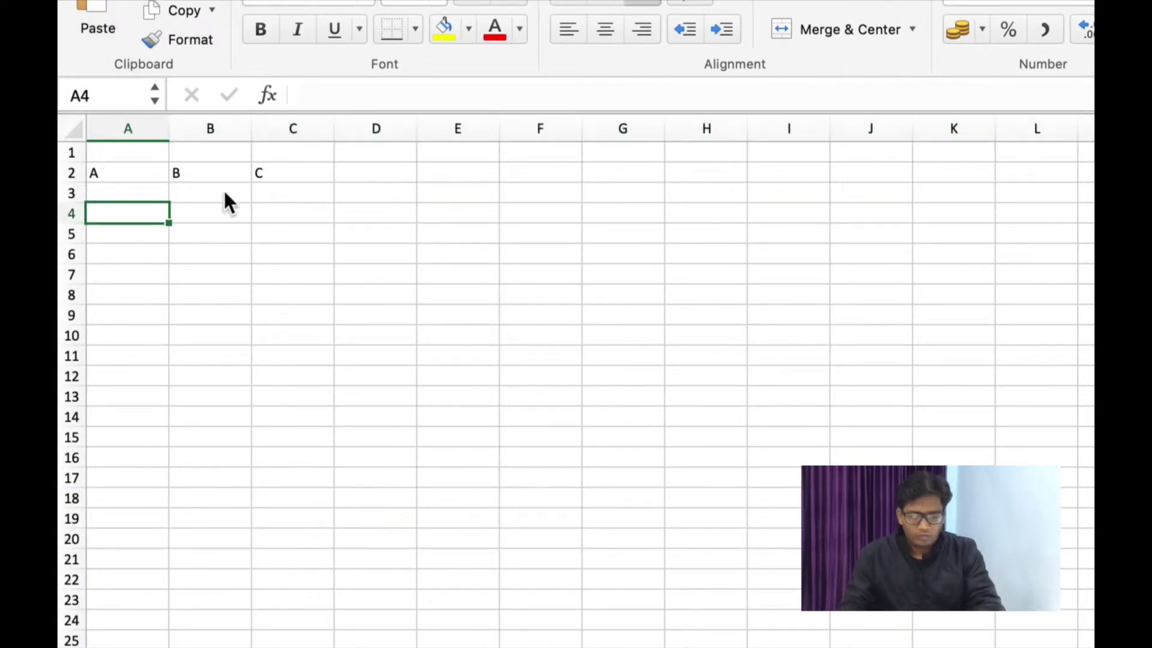
key("Up")
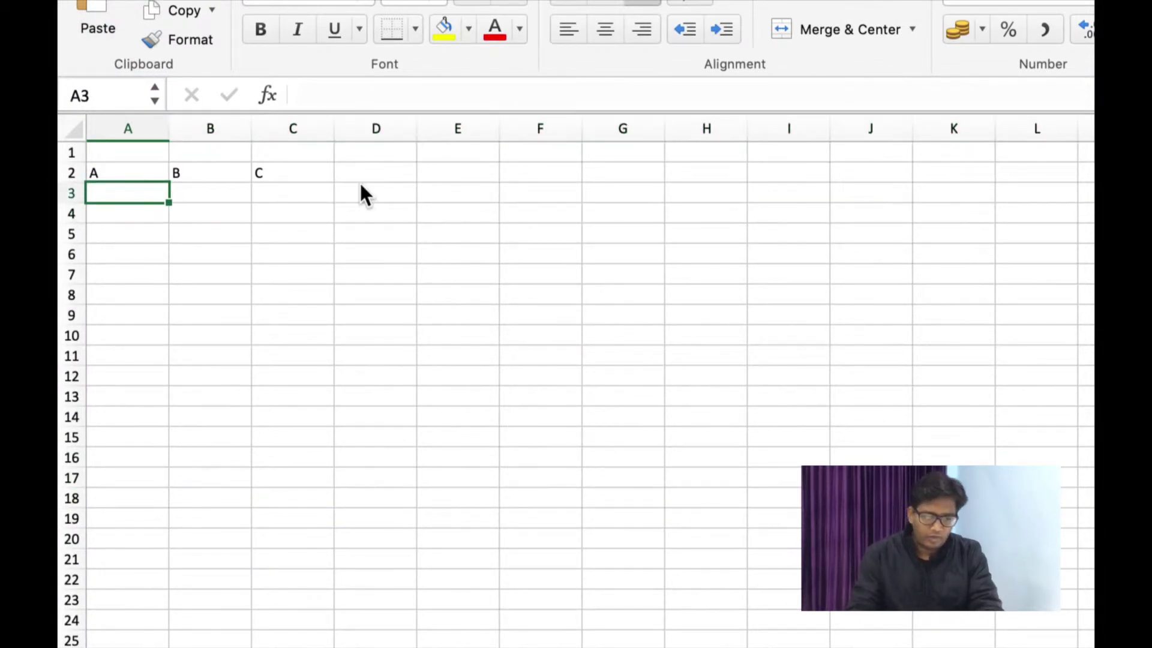
type("20")
key("Return")
key("Right")
key("Up")
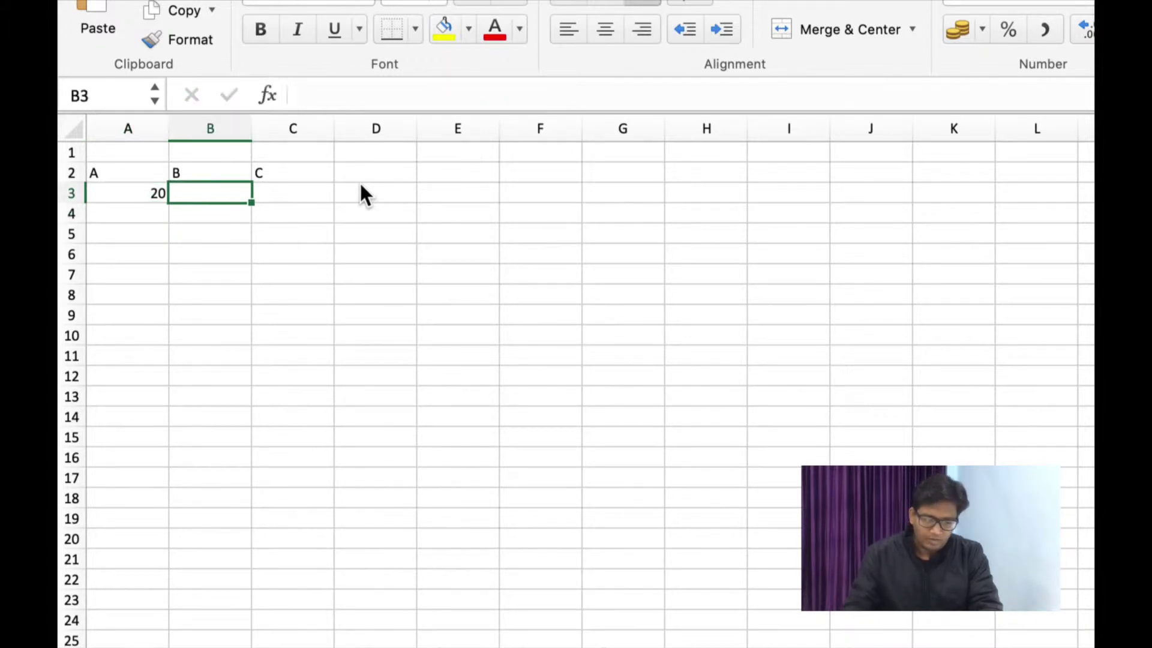
type("5")
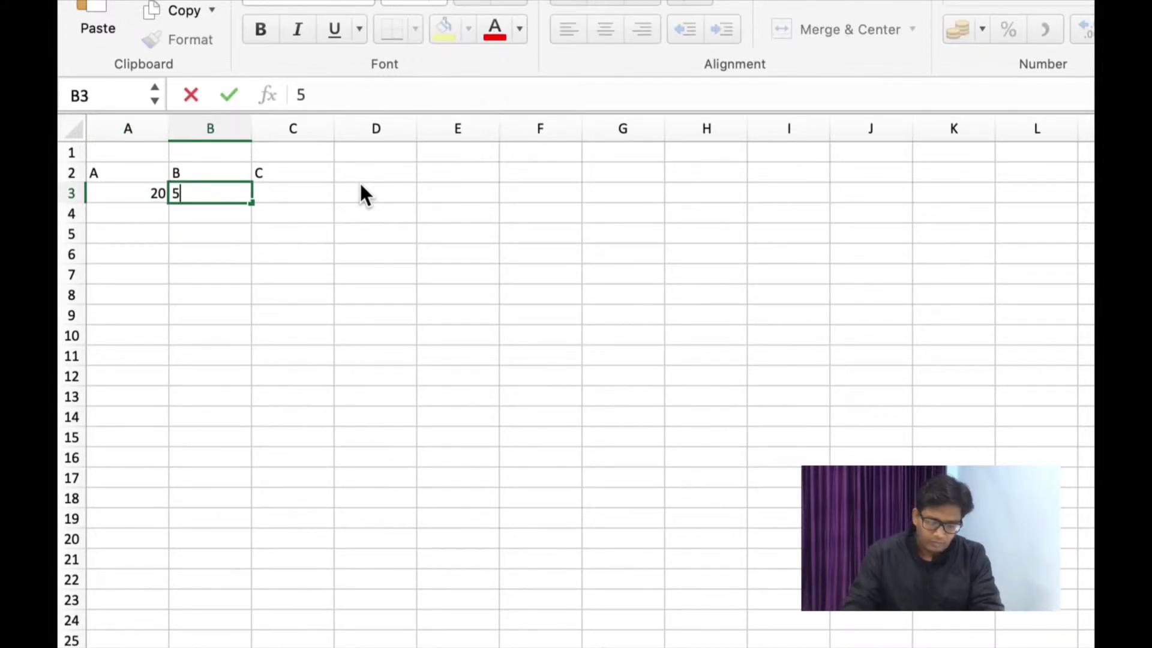
key("Tab")
- Enter the formula =A3*B3 in C3 so it shows 100
type("=")
key("Left")
key("Left")
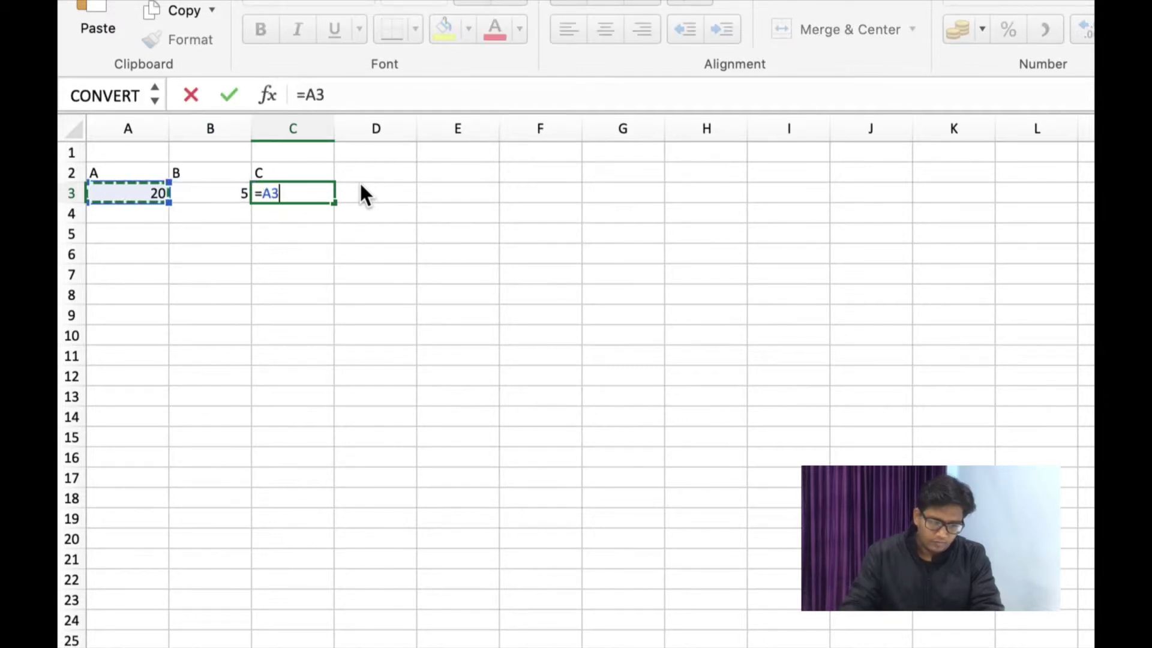
type("*")
key("Left")
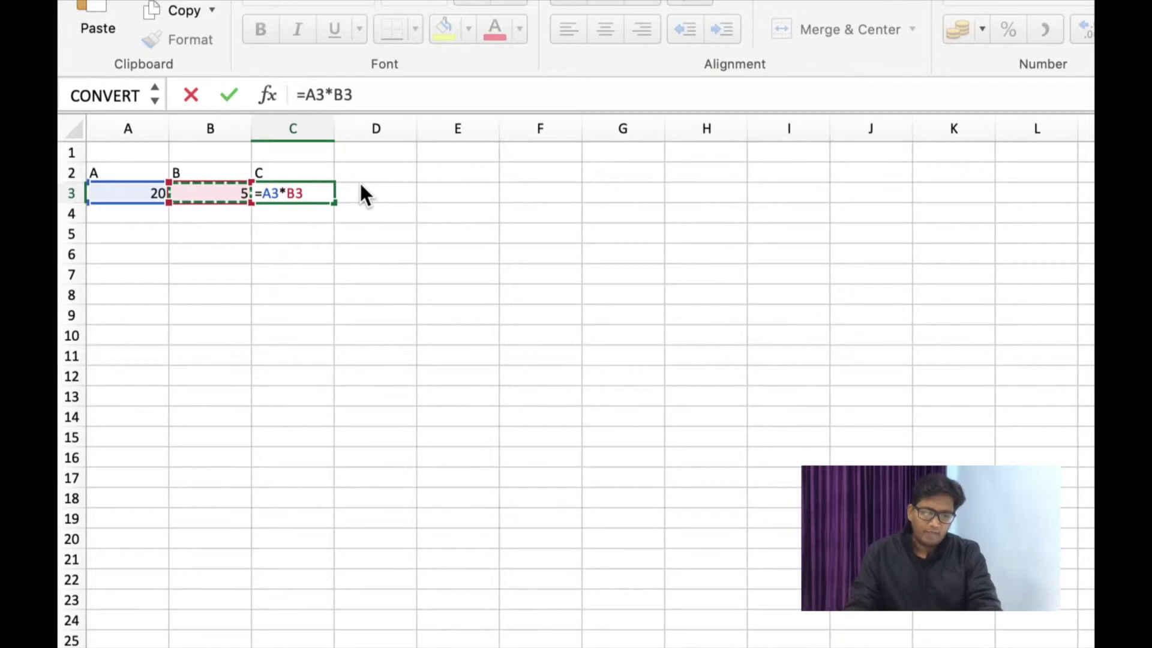
key("Return")
key("Up")
key("Left")
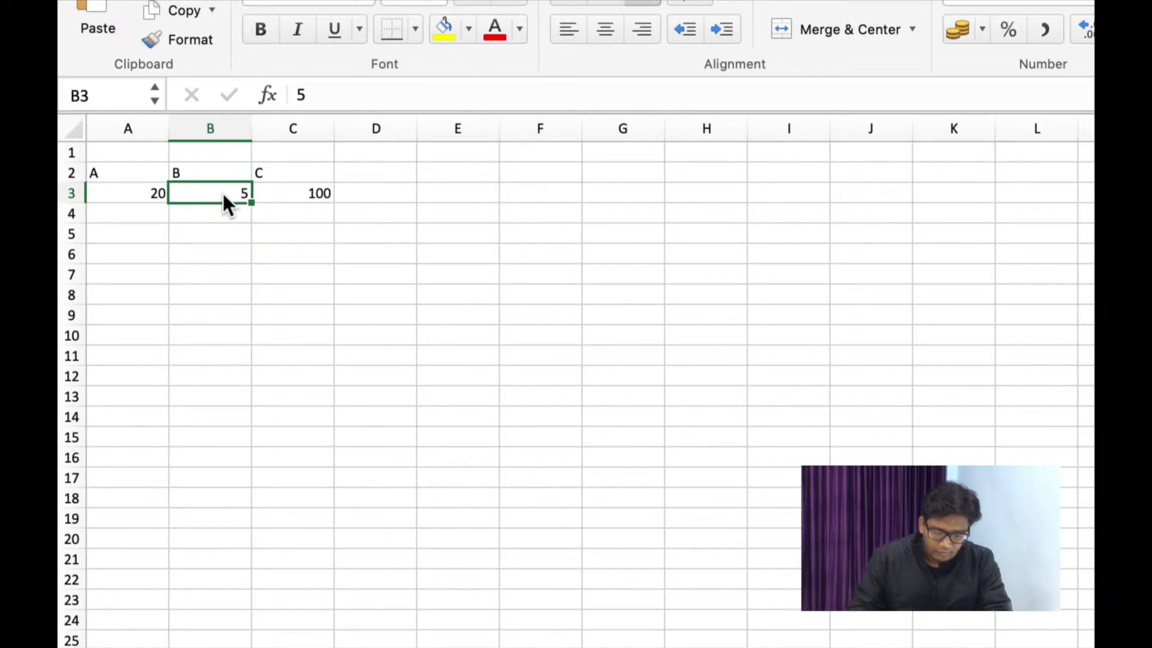
- Give B3 the custom number format ;;; in Format Cells so its 5 is hidden
right_click(227, 203)
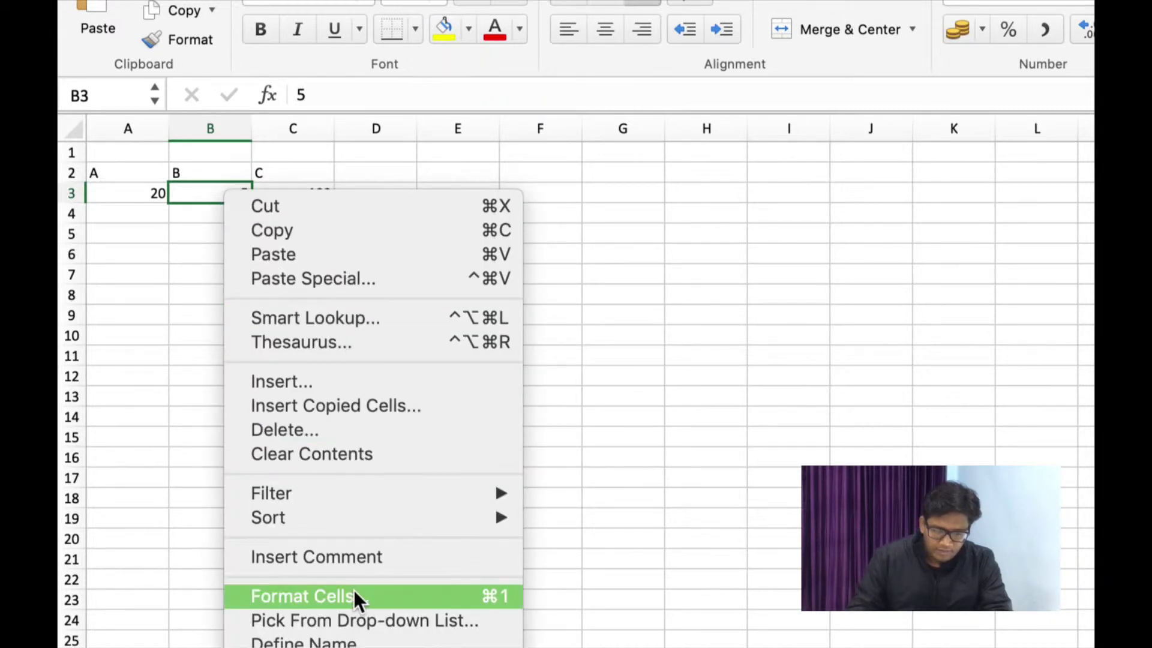
left_click(351, 594)
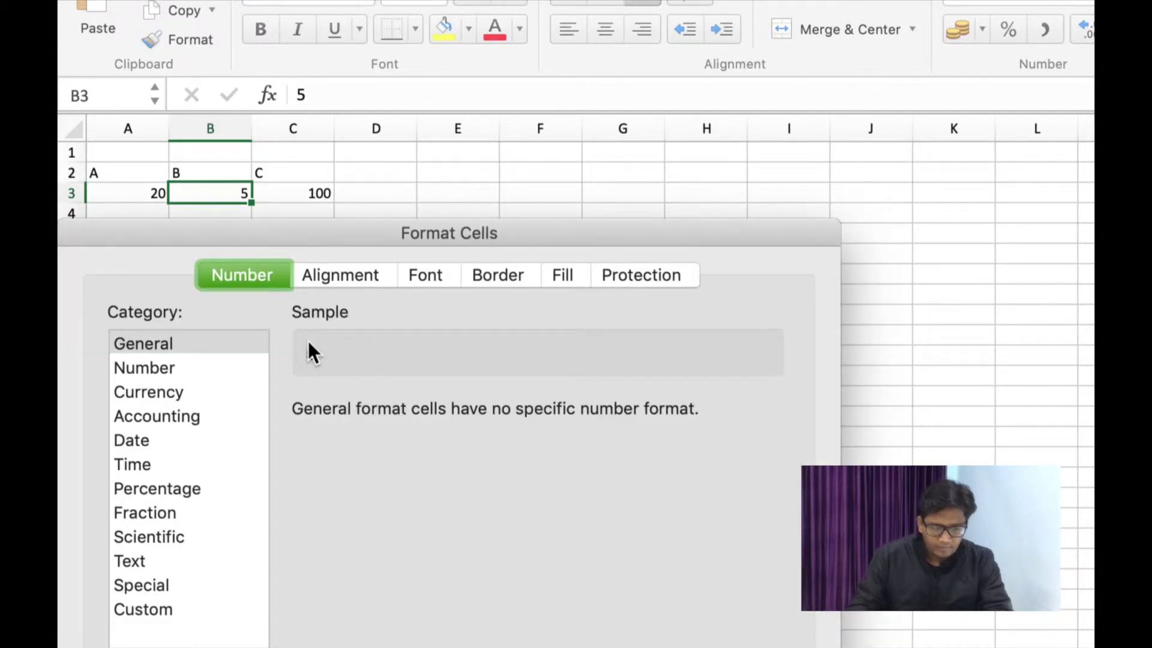
mouse_move(217, 227)
left_mouse_down()
mouse_move(576, 122)
mouse_move(522, 26)
left_mouse_up()
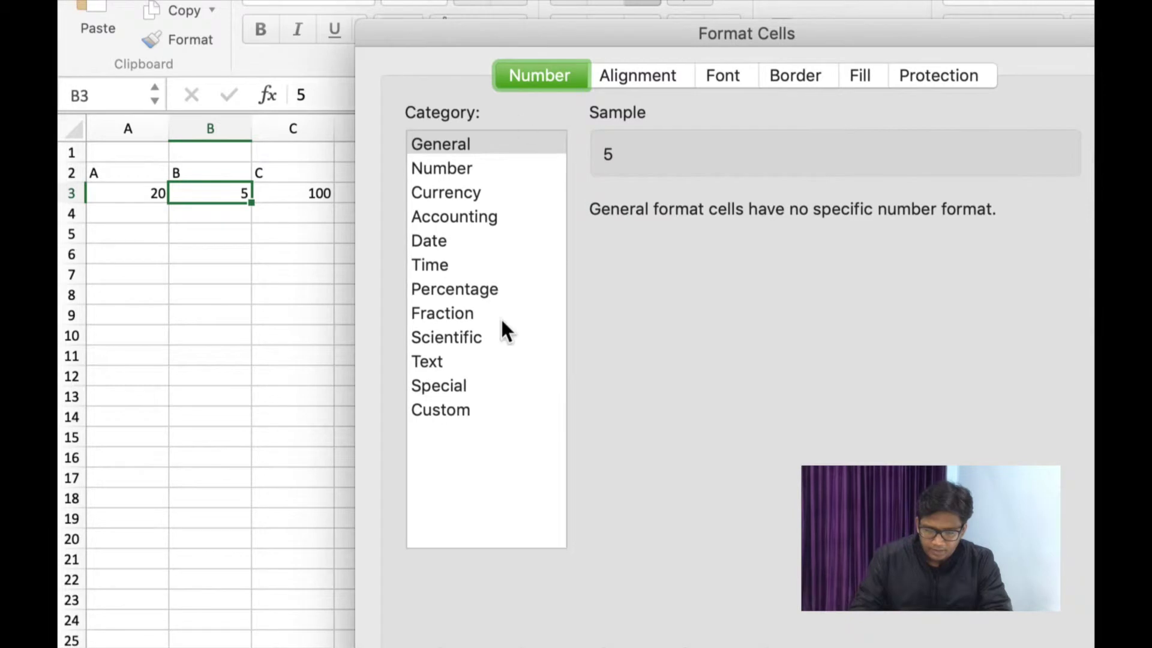
left_click(438, 411)
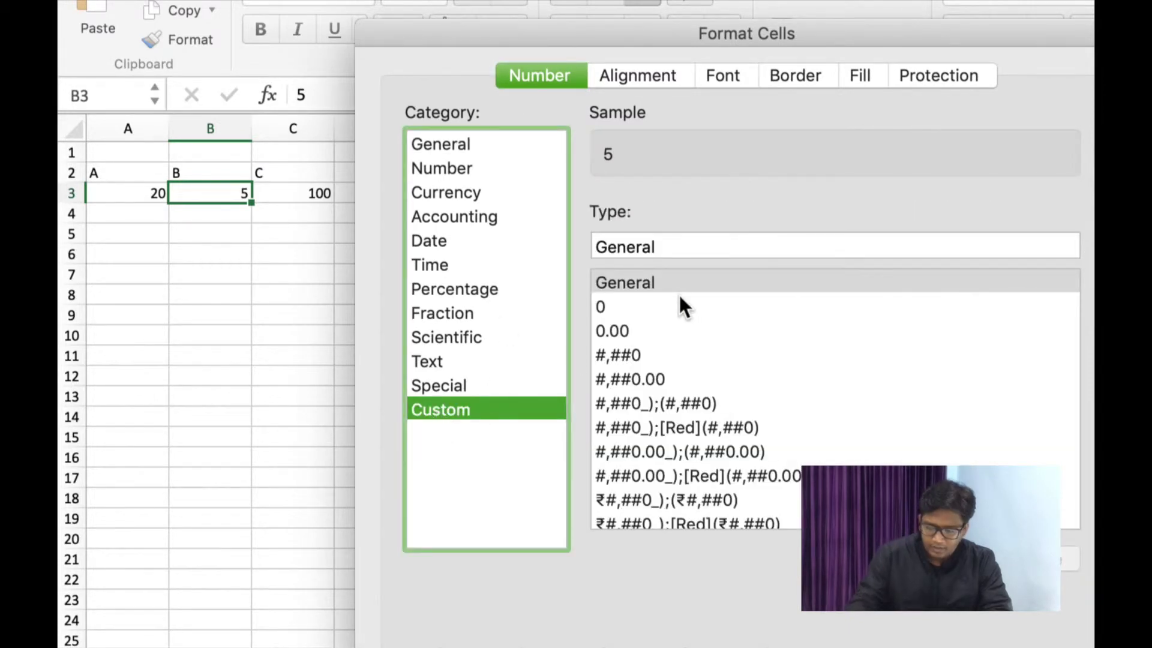
left_click(624, 307)
left_click(633, 246)
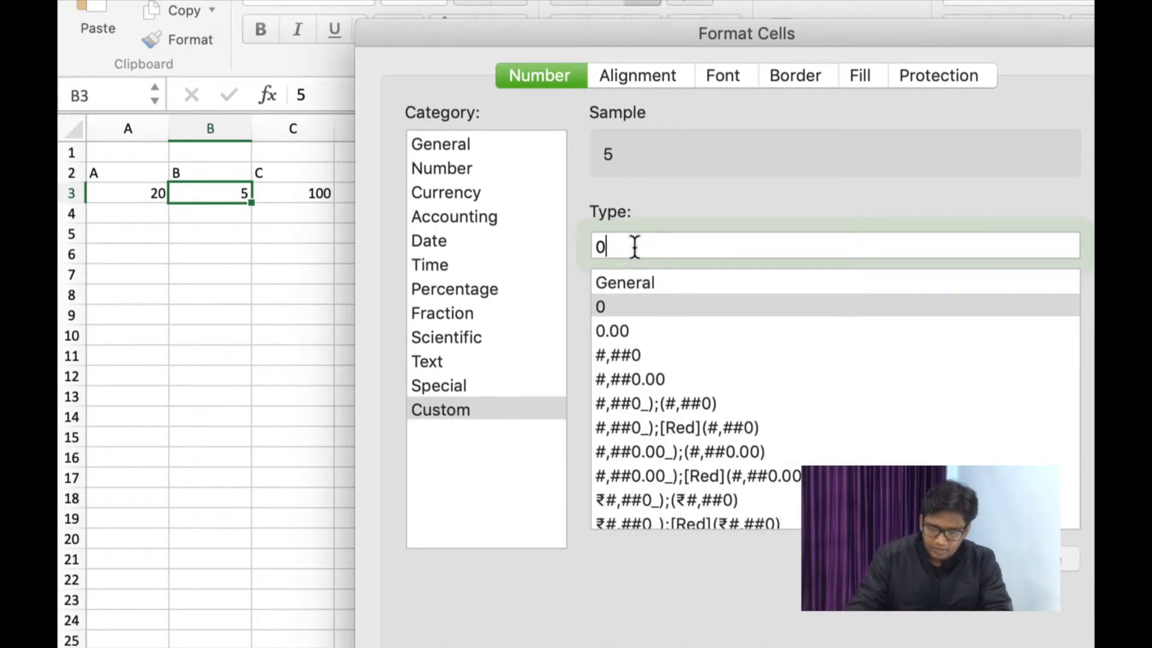
key("BackSpace")
type(";;;")
key("BackSpace")
key("BackSpace")
key("BackSpace")
type(";;;")
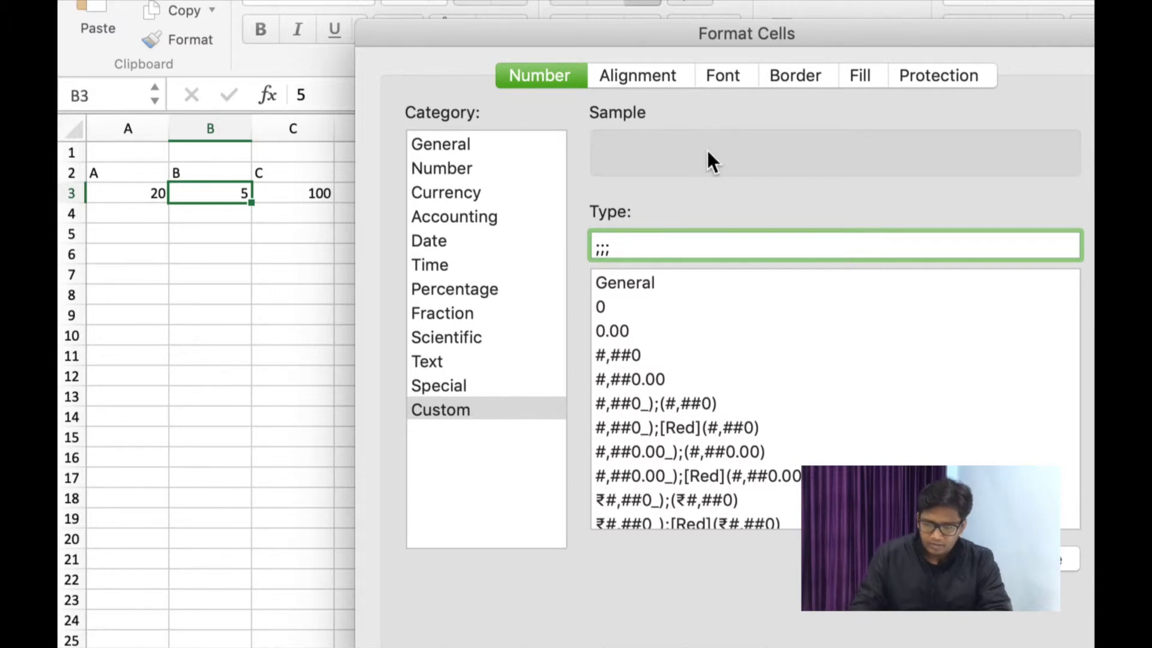
scroll(731, 375, "up", 1)
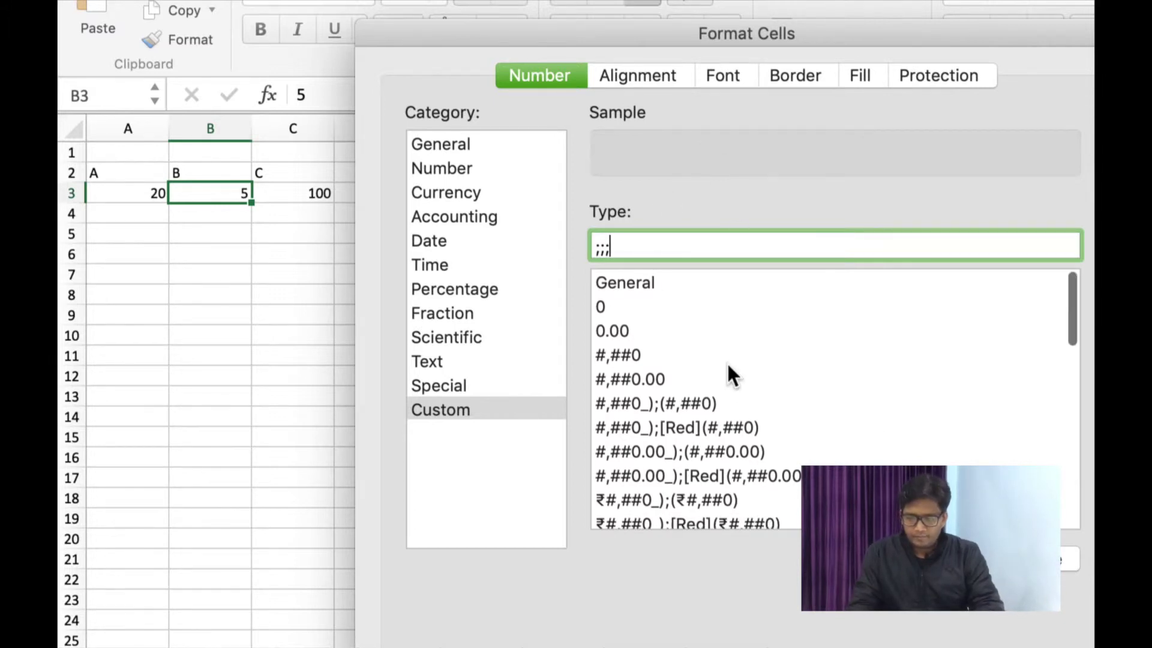
left_click_drag(887, 52, 693, 6)
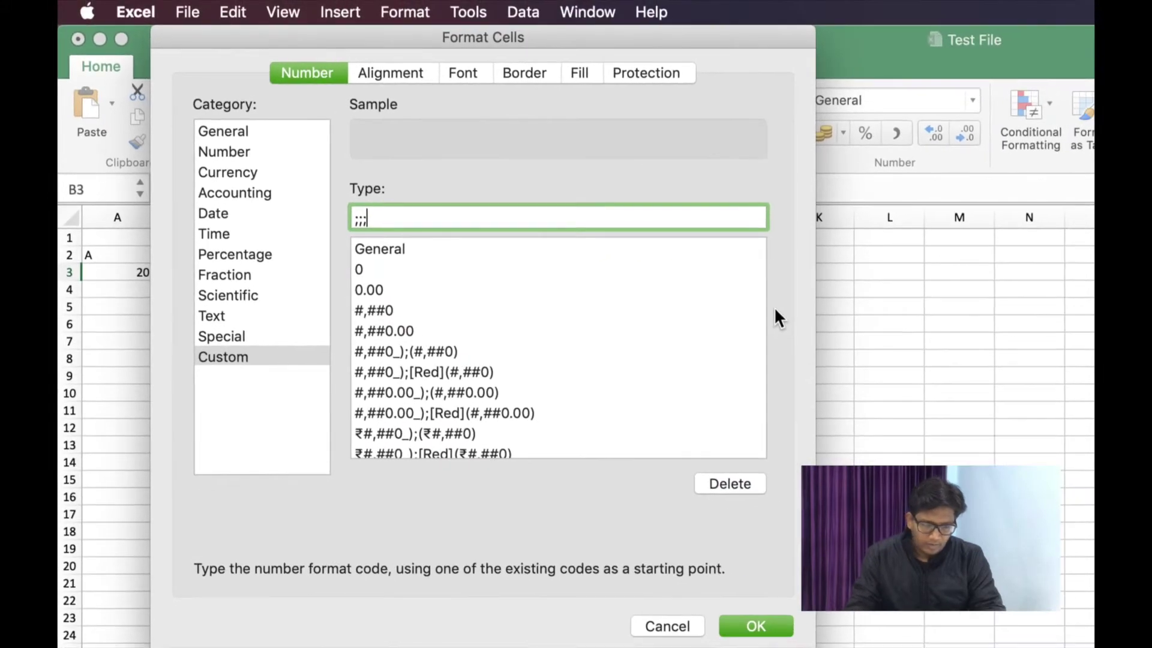
left_click(745, 635)
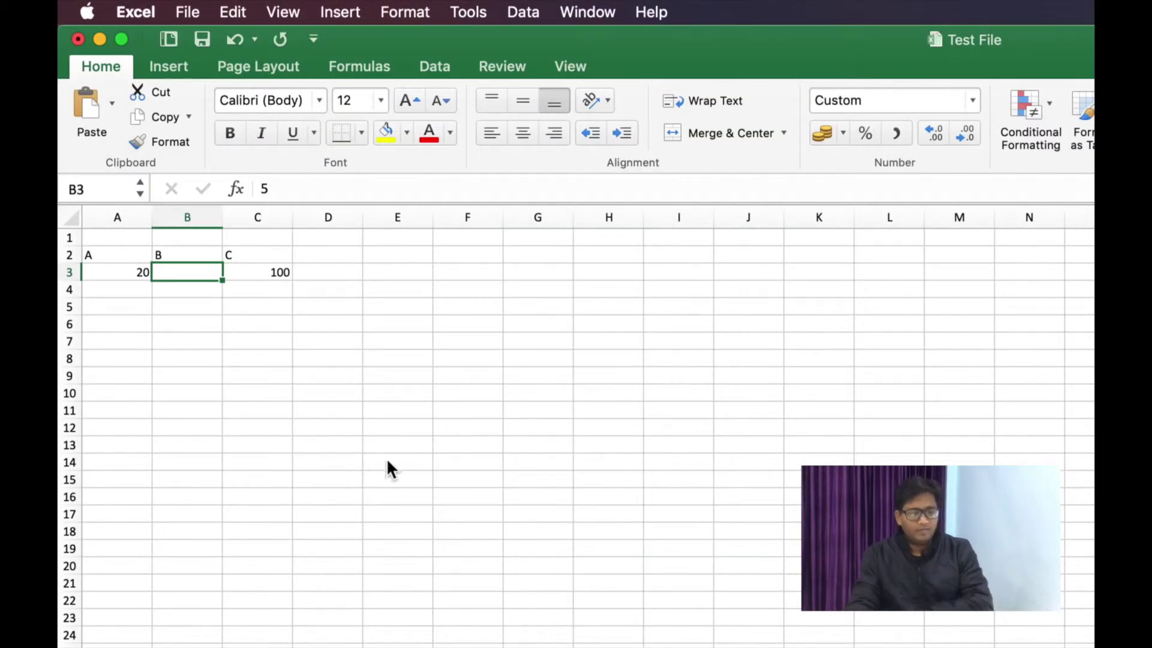
- Check that the blank-looking B3 still holds the value 5
left_click(213, 426)
key("Up")
key("Up")
key("Up")
key("Up")
key("Up")
key("Up")
key("Up")
key("Up")
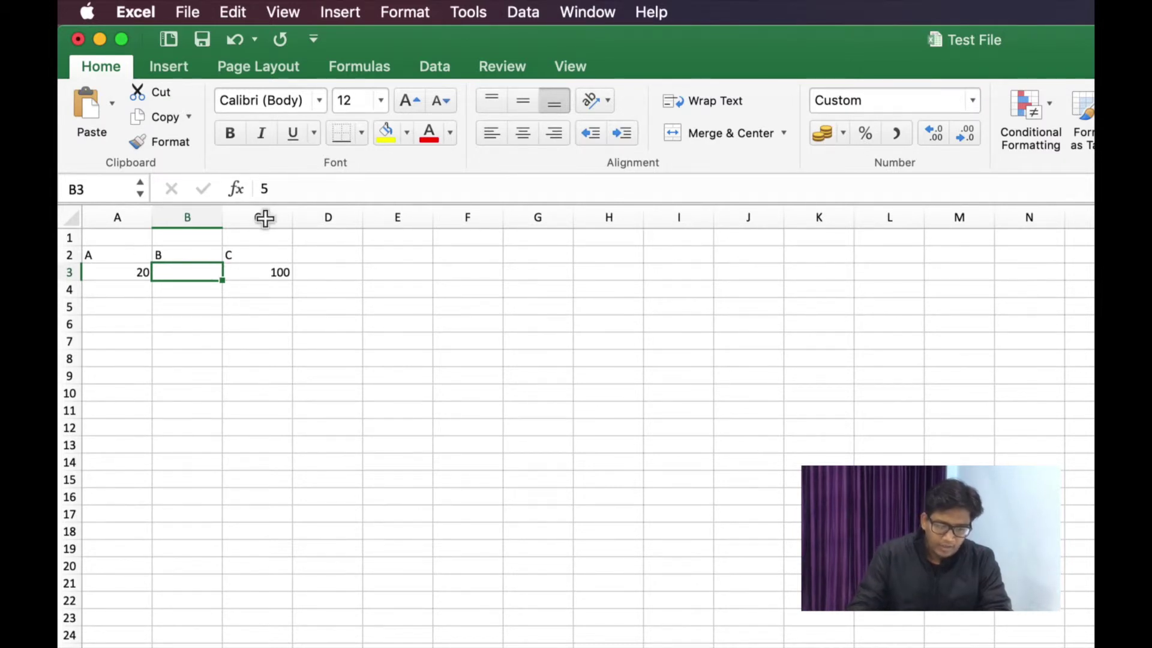
left_click(280, 189)
left_click(190, 308)
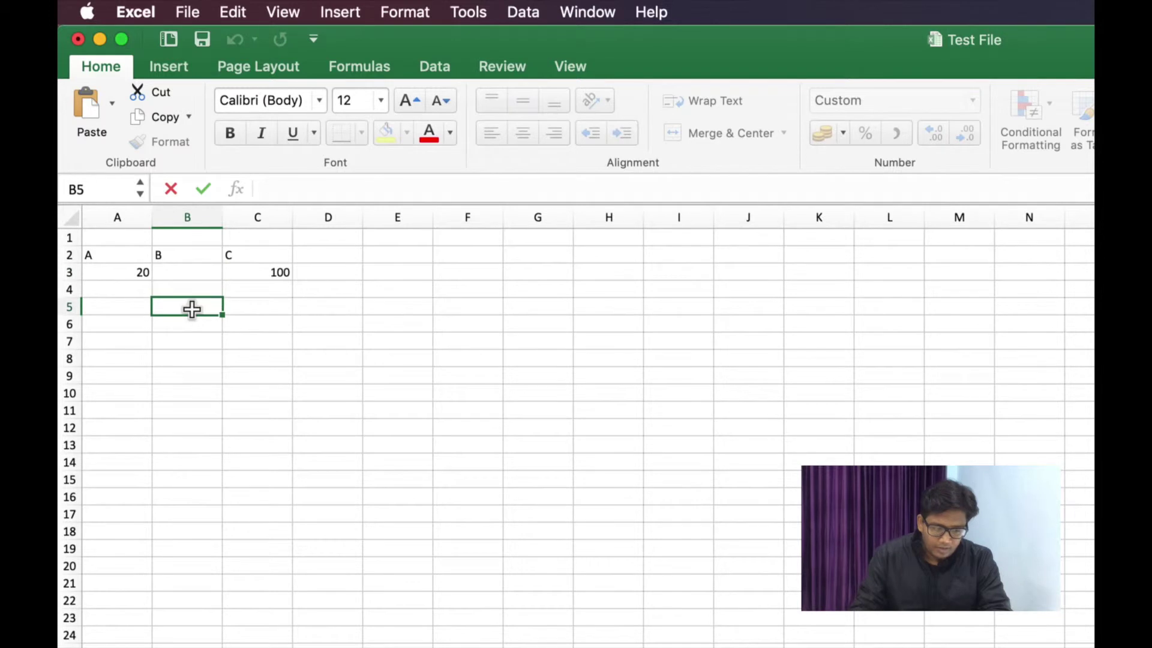
key("Return")
key("Left")
key("Up")
key("Up")
key("Up")
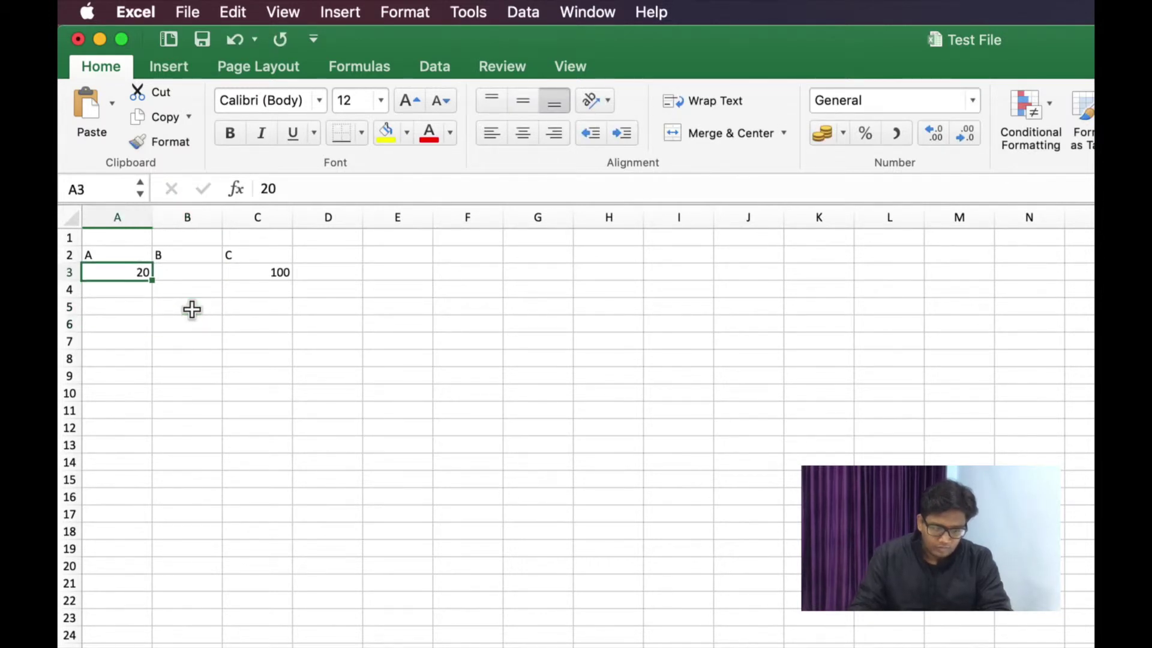
key("Right")
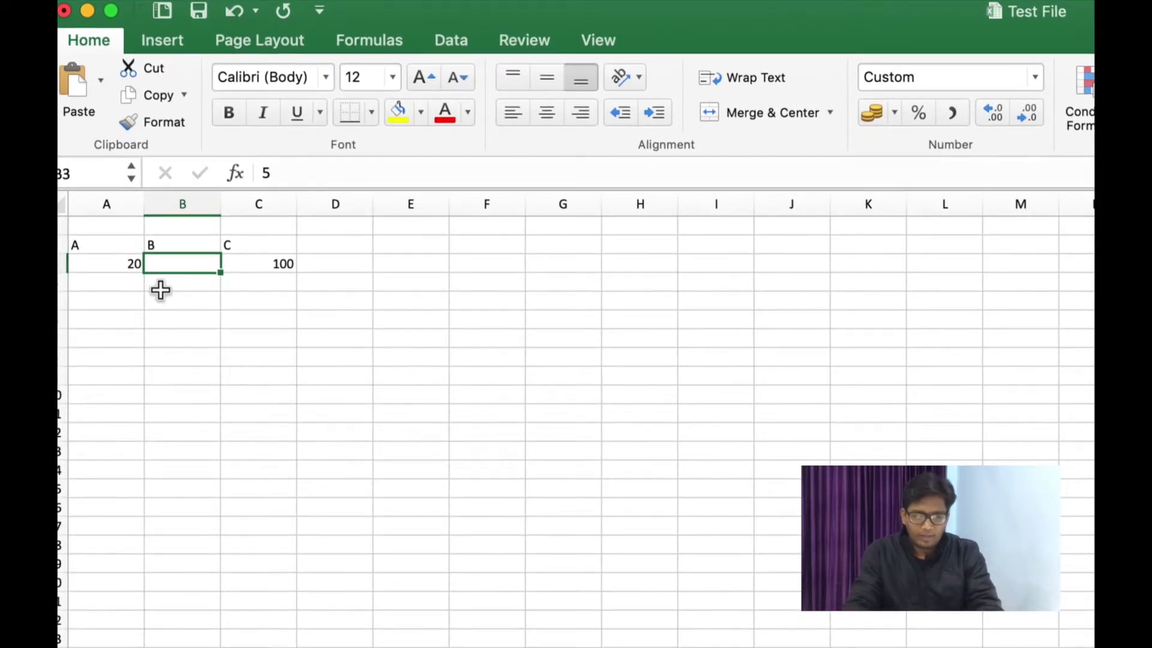
- Change A3 to 100, then to 300
left_click(128, 267)
type("100")
key("Return")
key("Up")
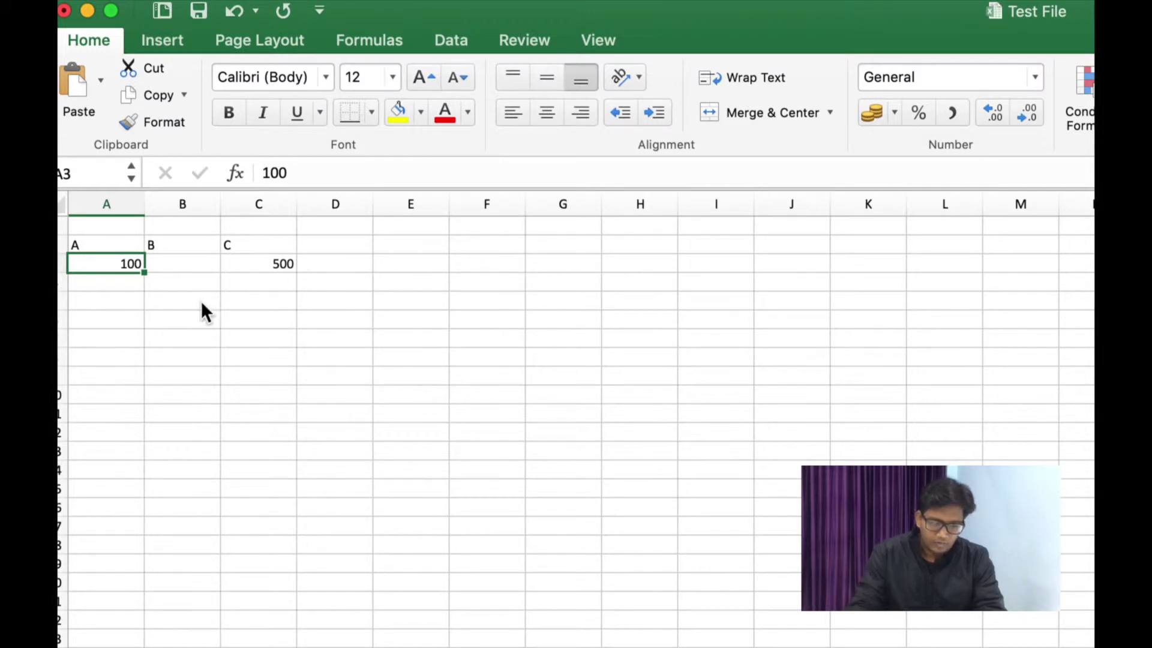
type("300")
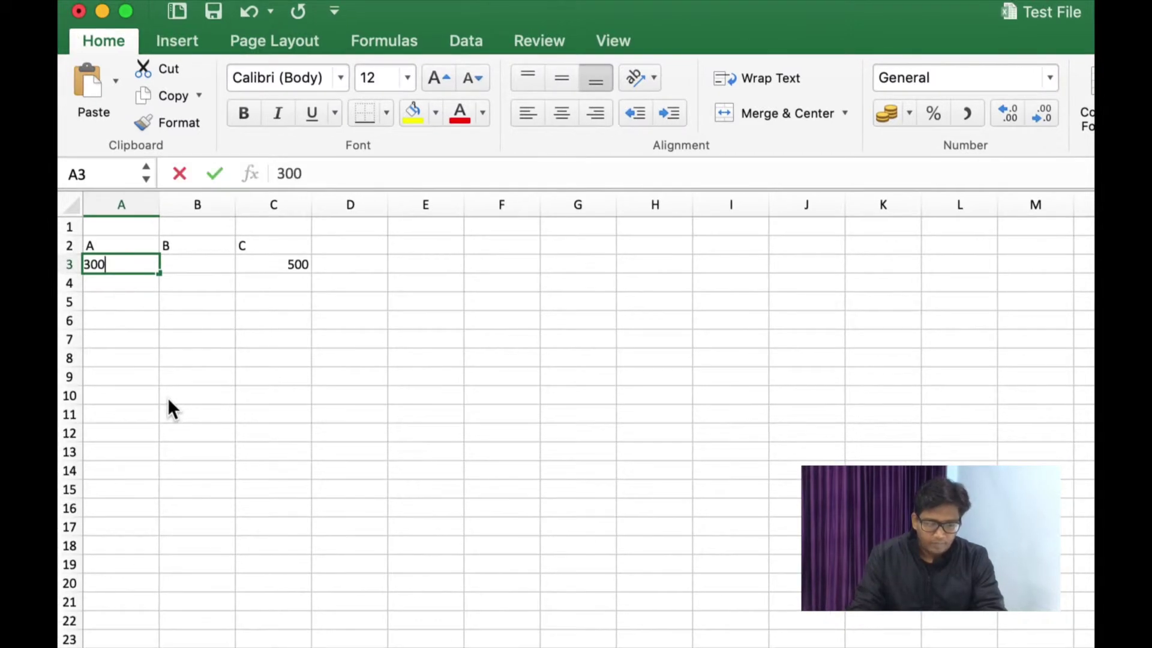
key("Return")
key("Up")
- Enter 15 in the hidden B3 so C3 recalculates to 4500
key("Right")
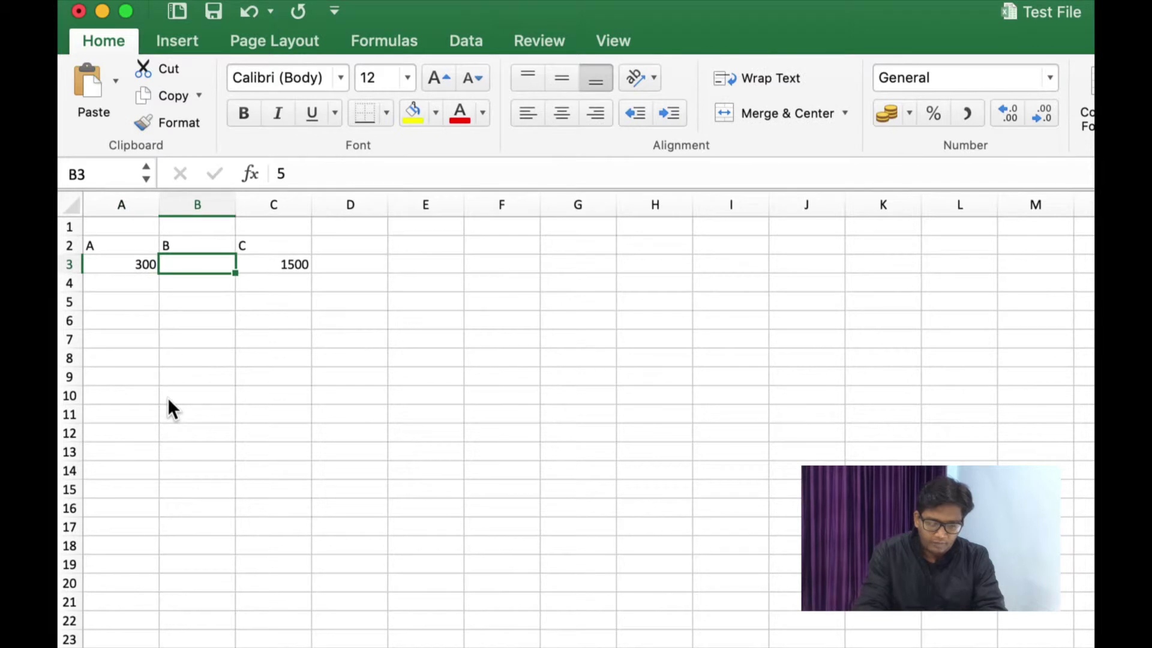
type("15")
key("Return")
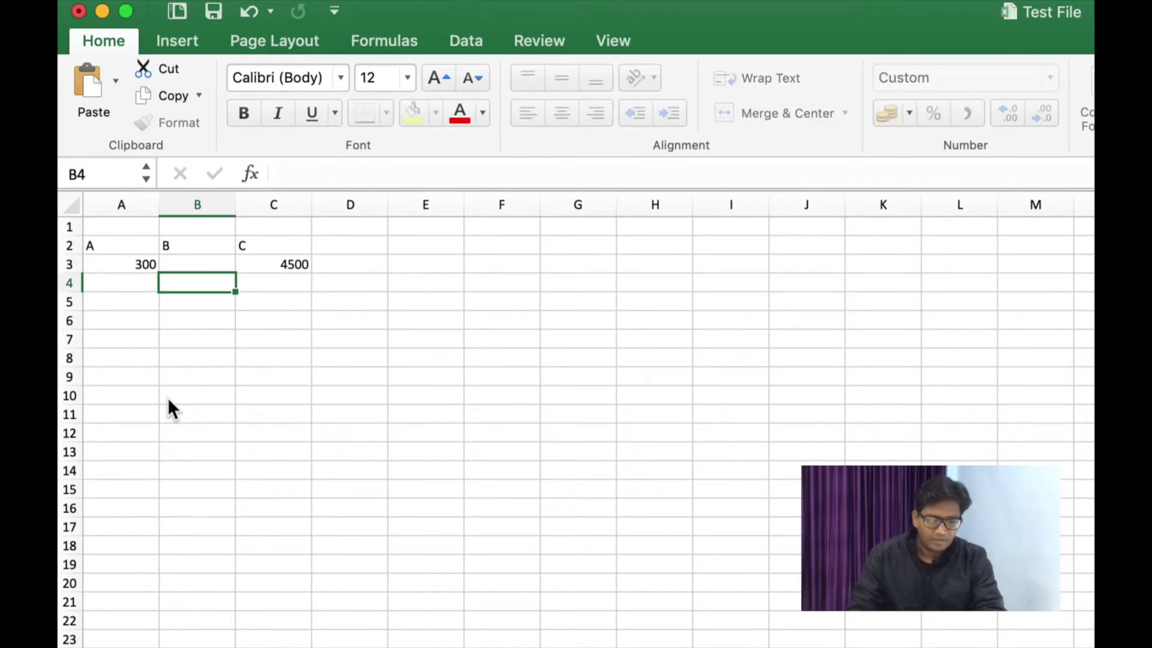
key("Up")
key("Down")
key("Up")
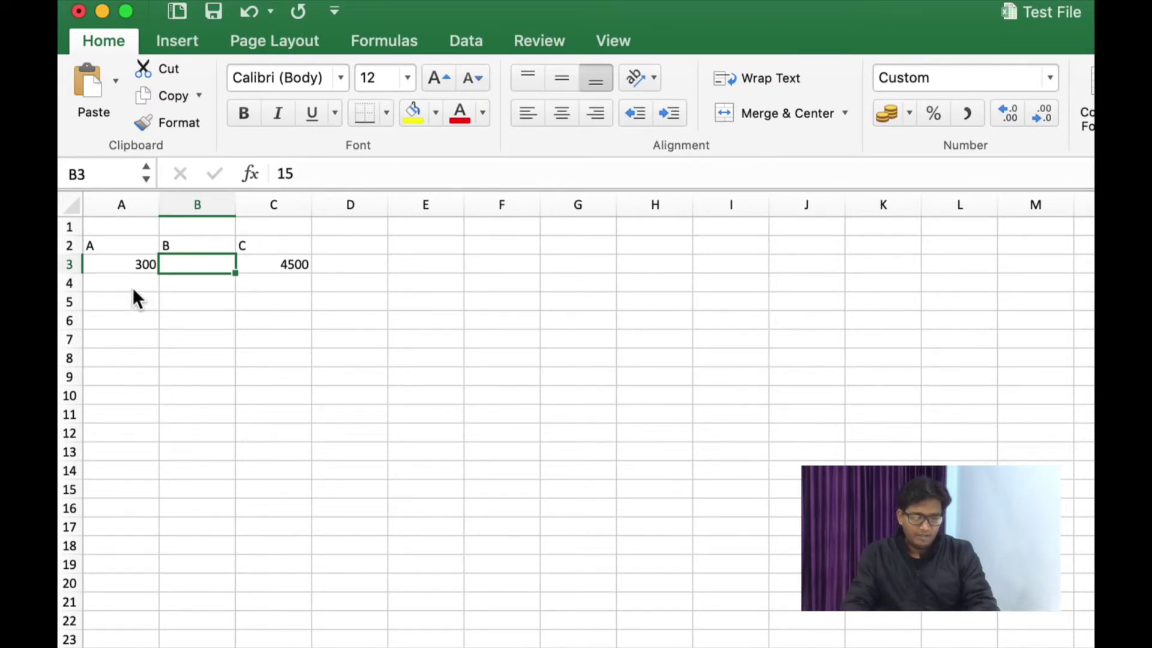
left_click(170, 318)
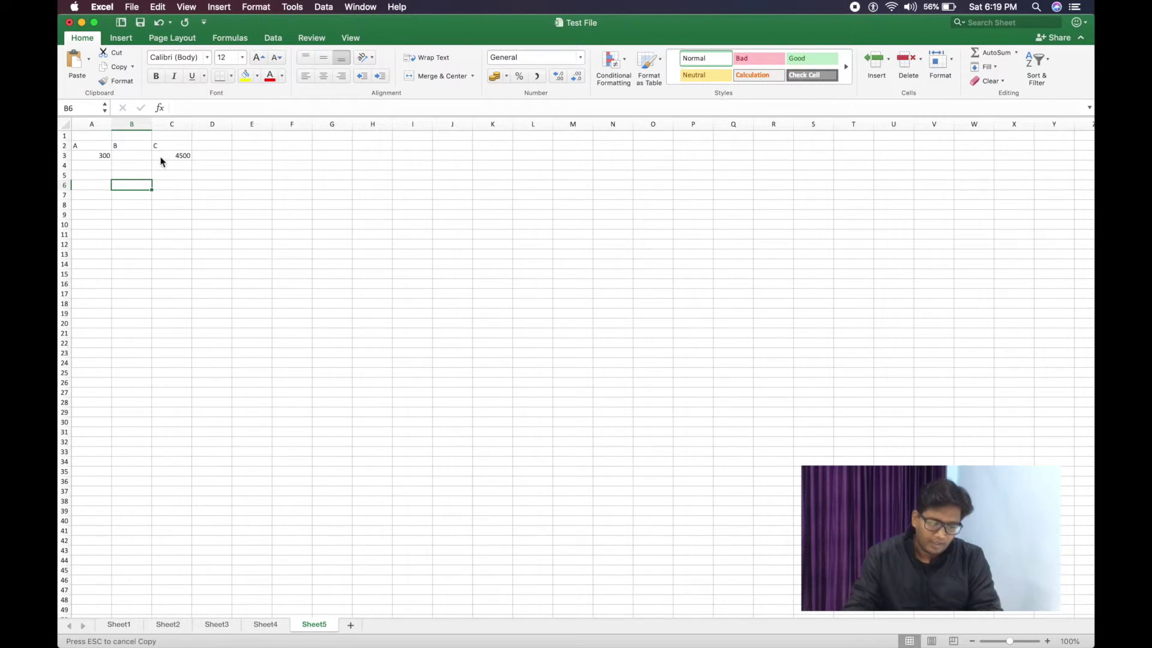
- Reapply the custom format ;;; to B3 so its 15 is hidden
left_click(130, 155)
right_click(131, 156)
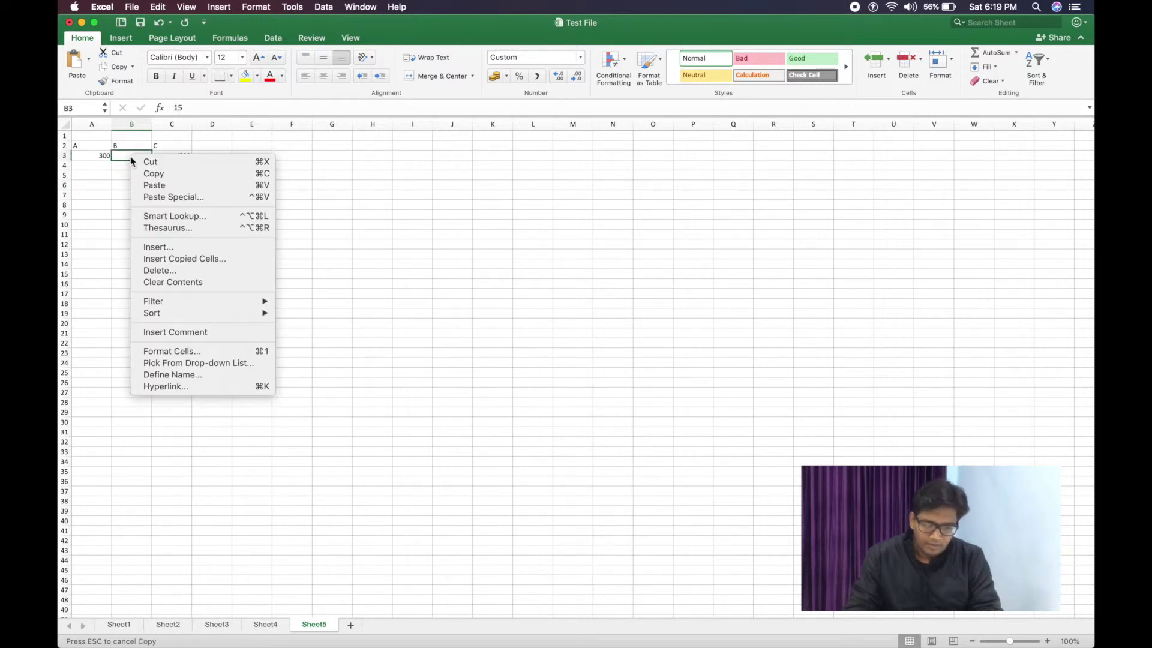
left_click(182, 351)
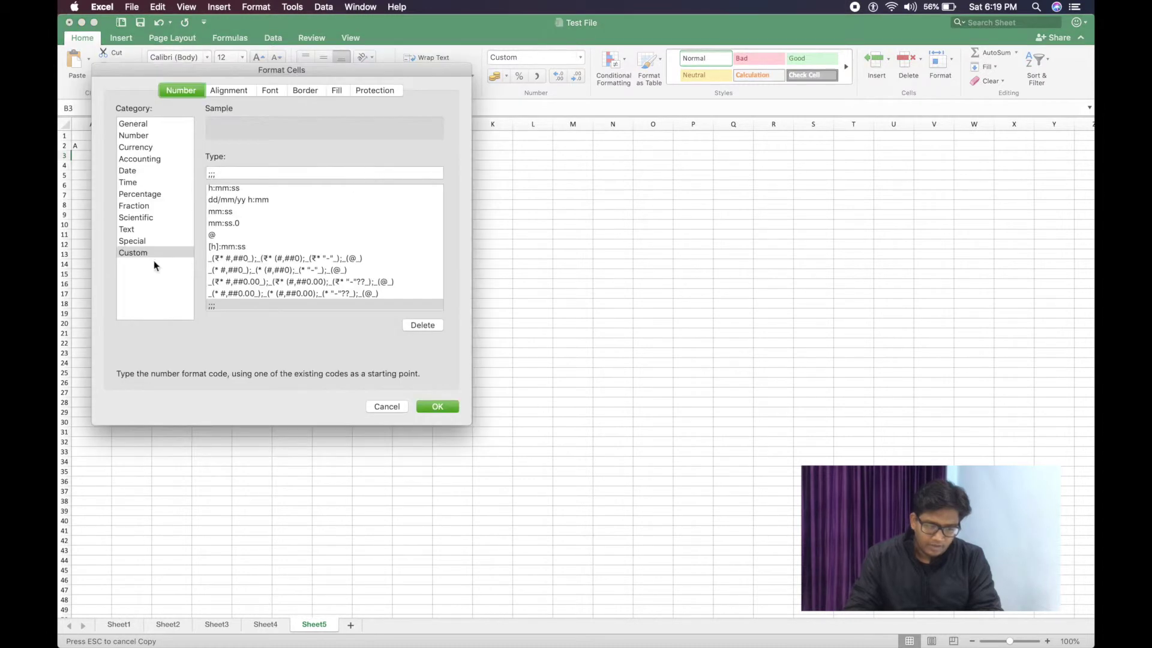
left_click(153, 252)
scroll(286, 190, "up", 15)
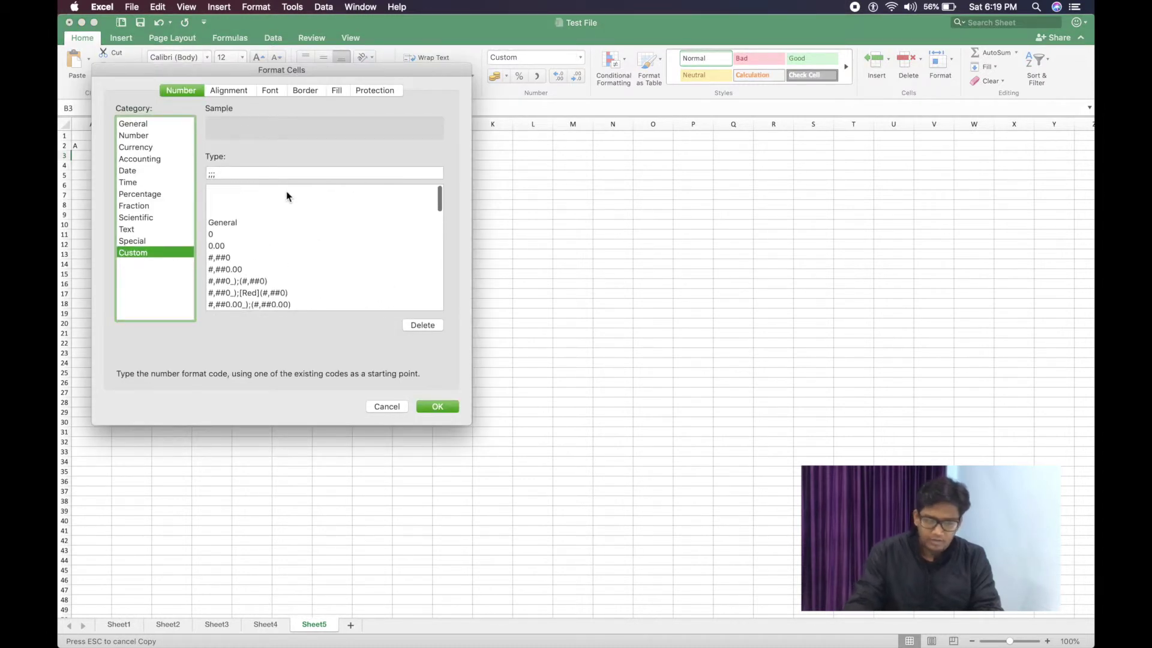
left_click(219, 203)
left_click(231, 174)
key("BackSpace")
type(";;")
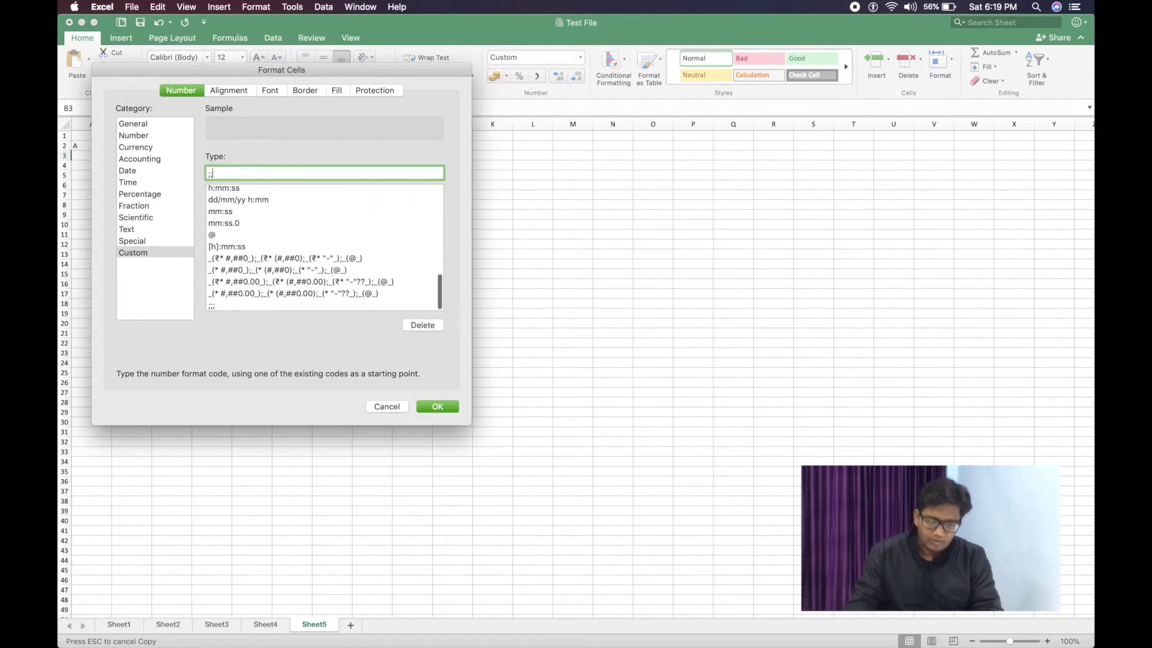
type(";")
left_click(433, 407)
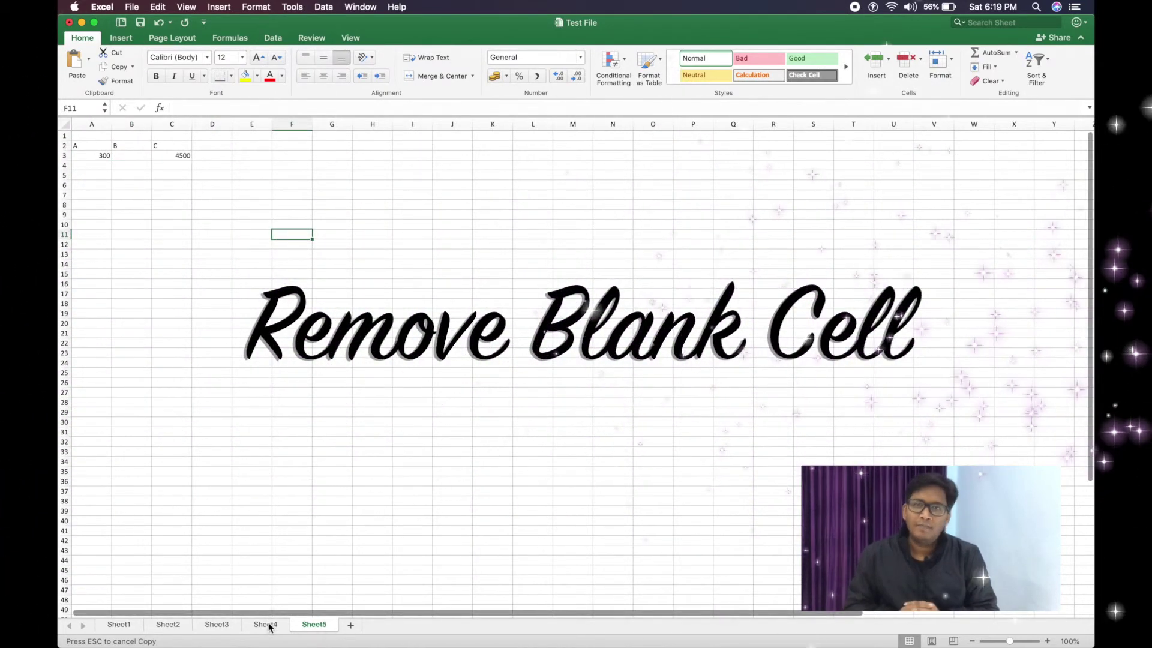
left_click(267, 625)
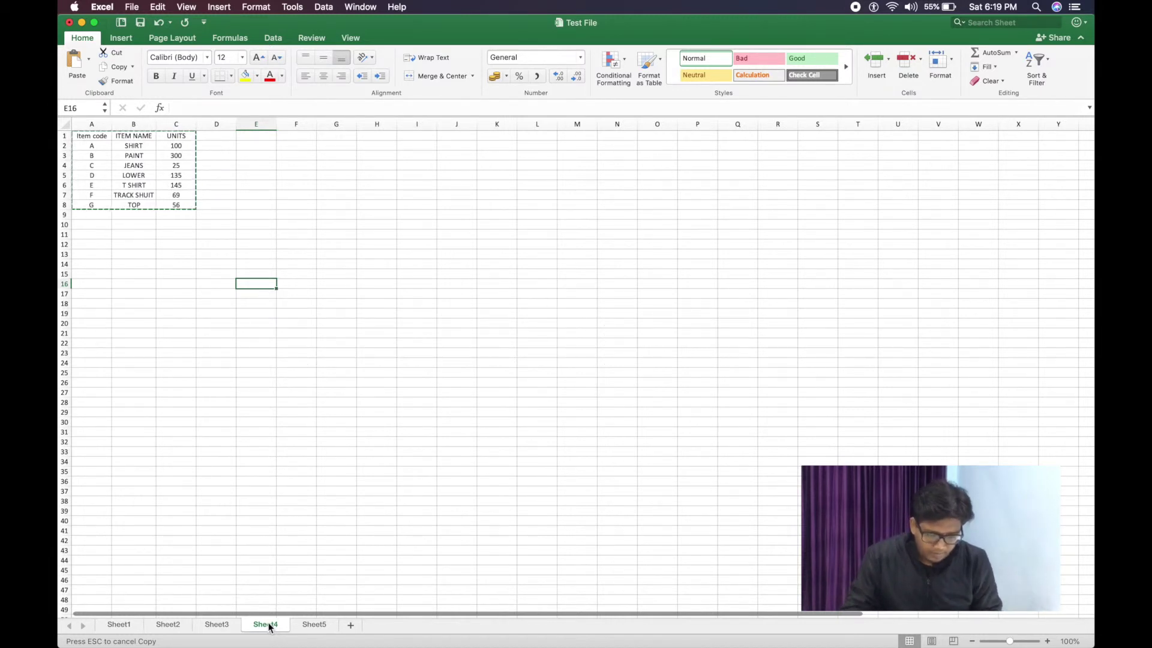
- Return to Sheet4 via the sheet tabs and cancel the pending copy of the table
left_click(268, 626)
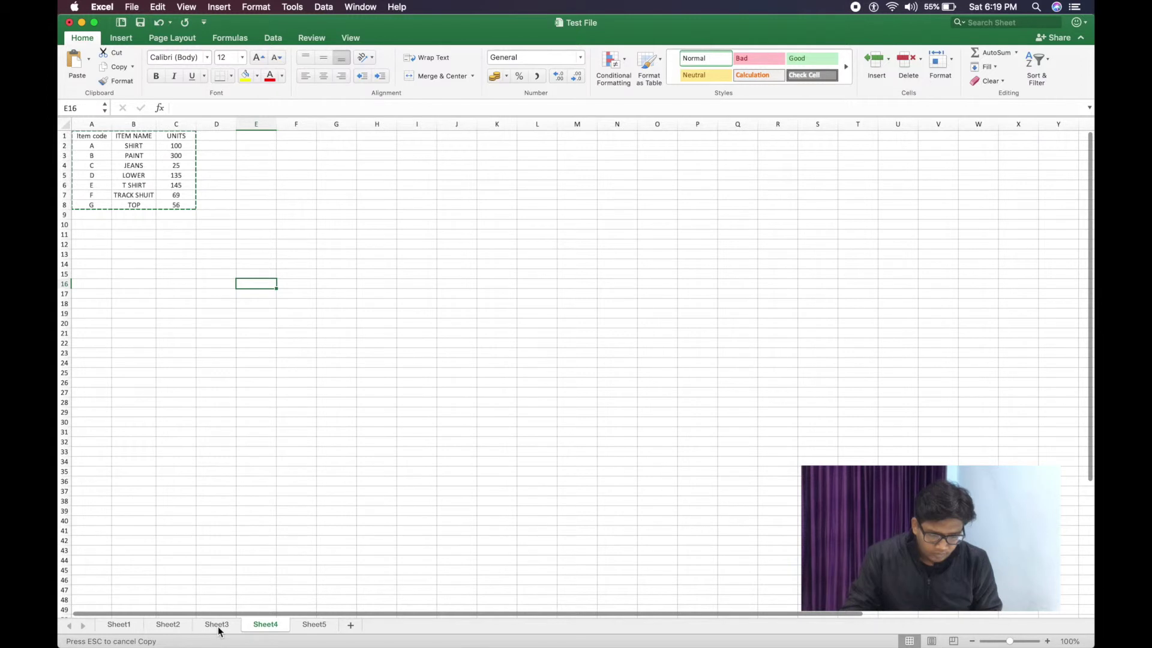
left_click(219, 627)
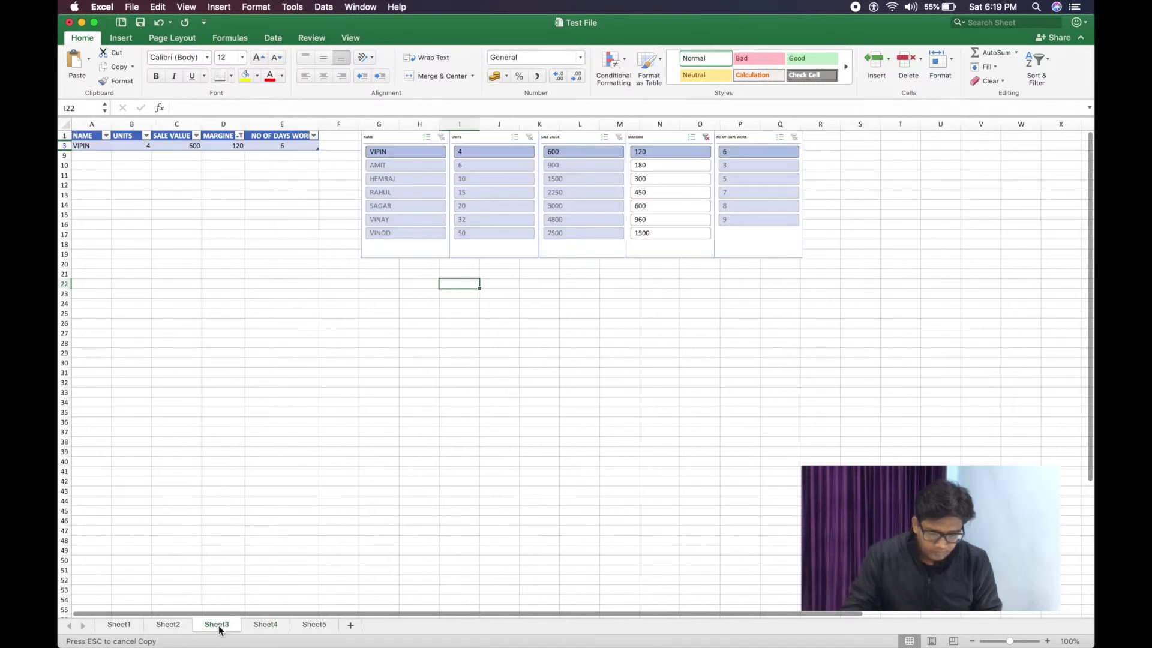
left_click(169, 625)
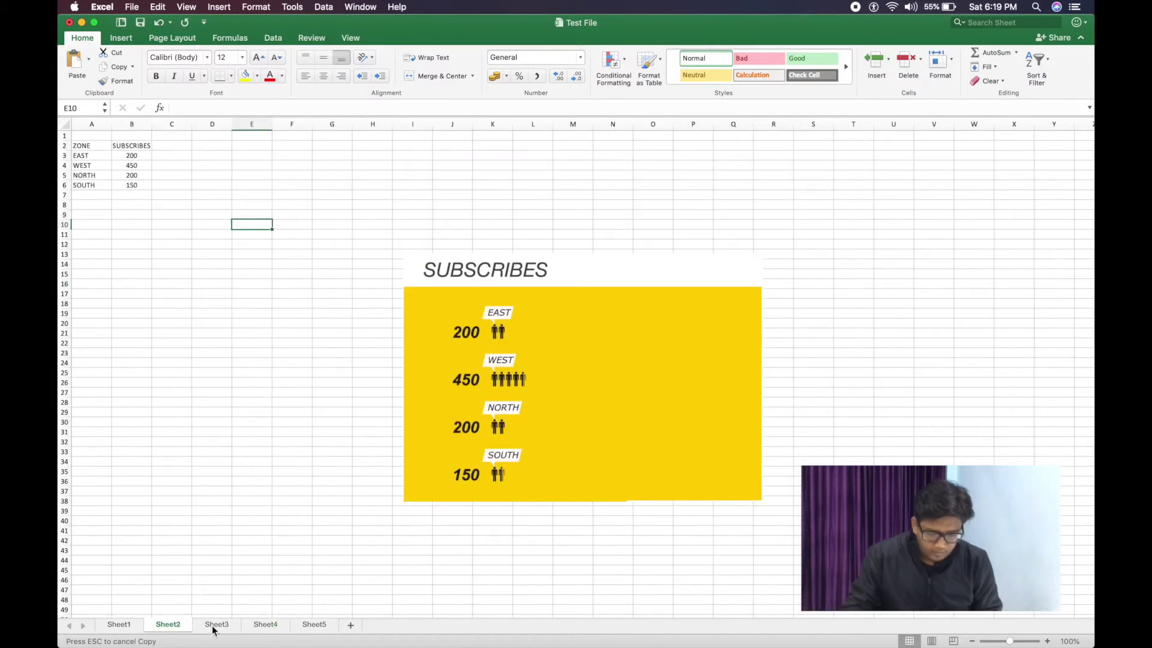
left_click(214, 627)
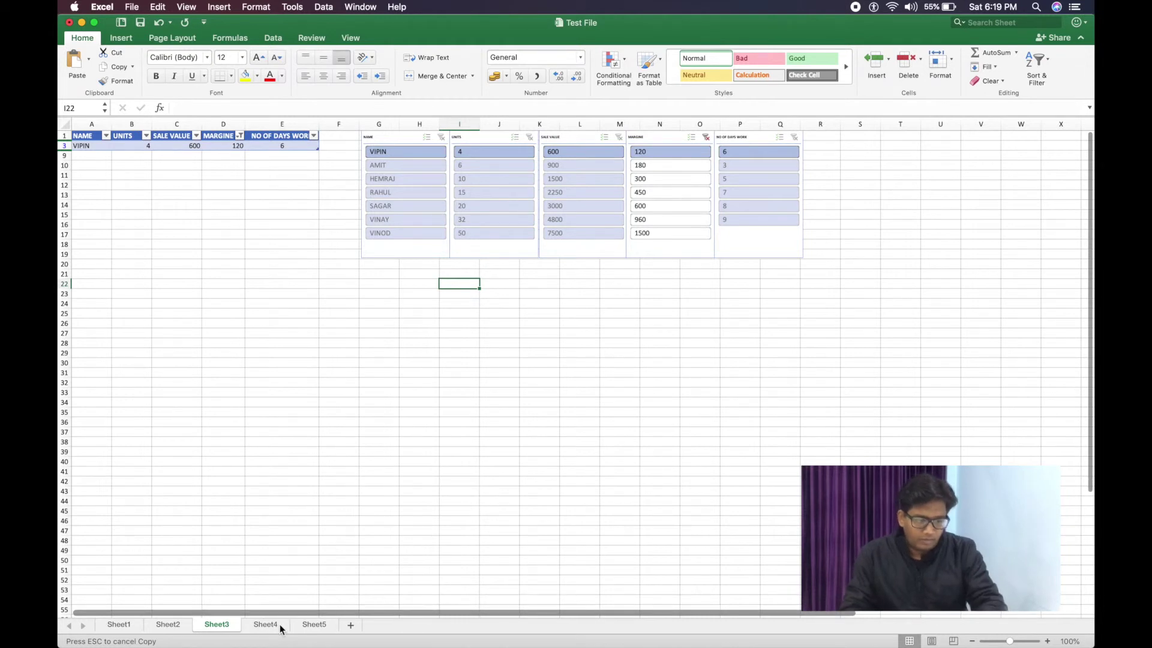
left_click(280, 628)
left_click(158, 214)
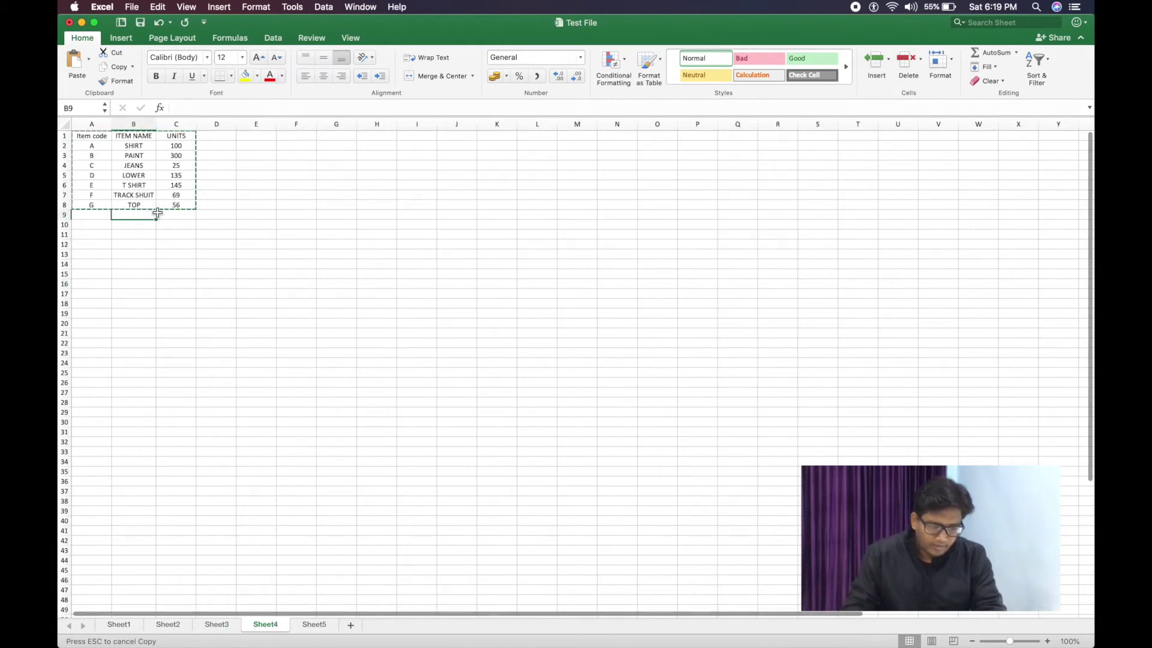
key("Escape")
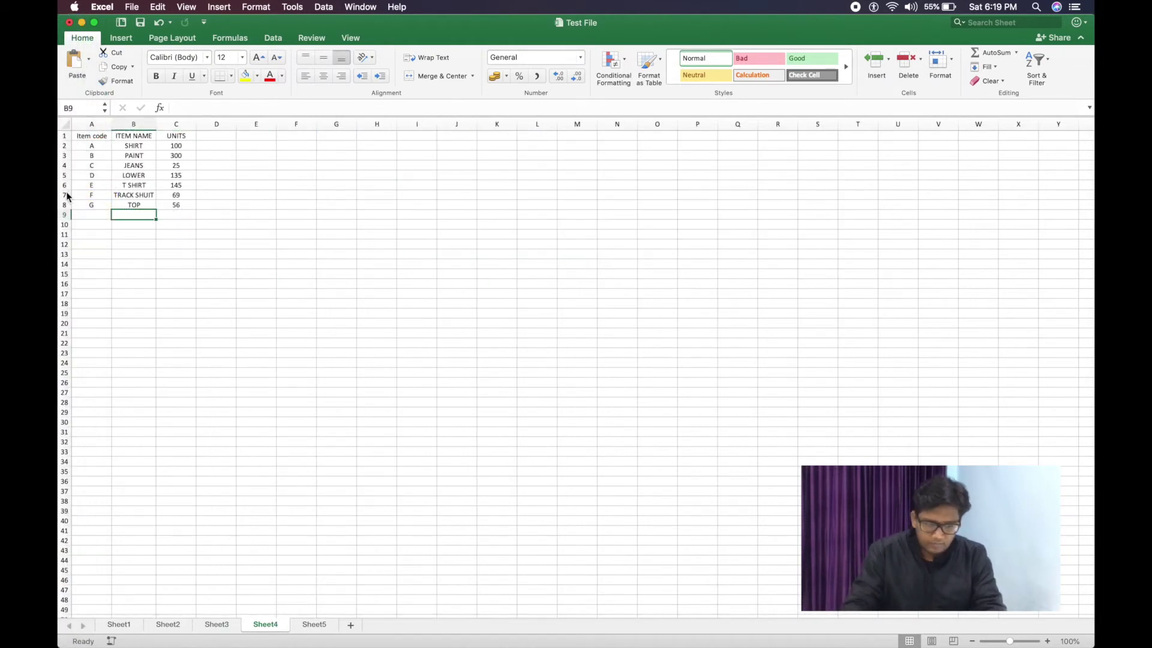
- Insert blank rows above items F, C and E, then select columns A to C
left_click(65, 196)
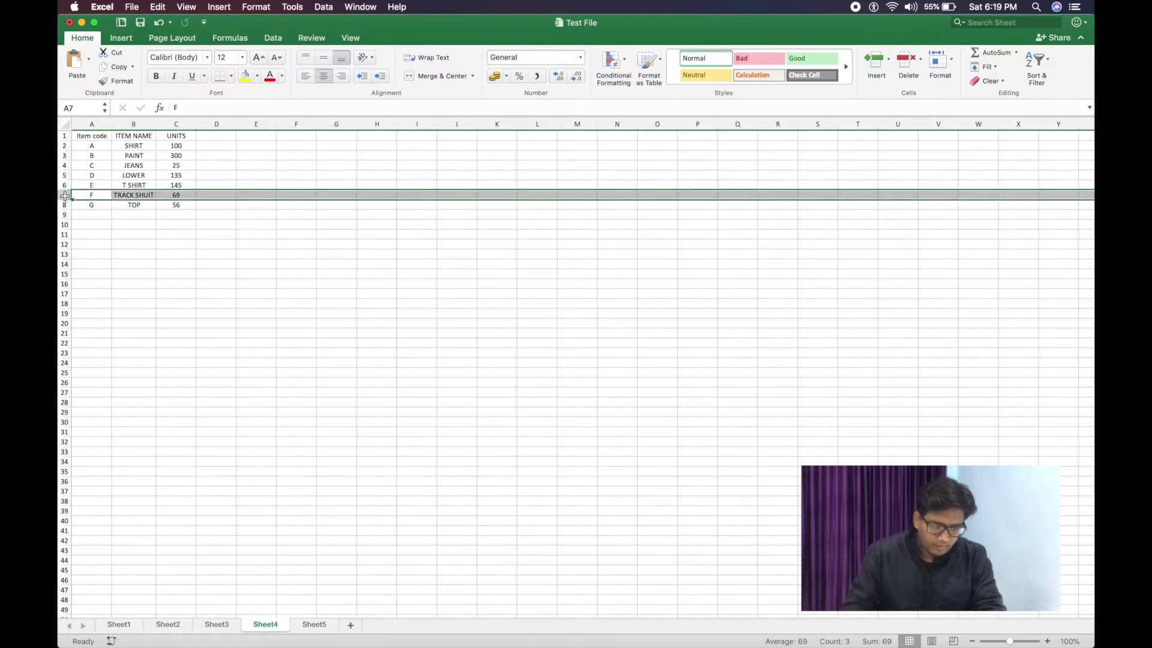
key("ctrl+shift+equal")
key("ctrl+shift+equal")
key("ctrl+shift+equal")
key("ctrl+shift+equal")
key("ctrl+shift+equal")
key("ctrl+shift+equal")
key("ctrl+shift+equal")
left_click(64, 168)
key("ctrl+shift+equal")
key("ctrl+shift+equal")
key("ctrl+shift+equal")
key("ctrl+shift+equal")
key("ctrl+shift+equal")
key("ctrl+shift+equal")
key("ctrl+shift+equal")
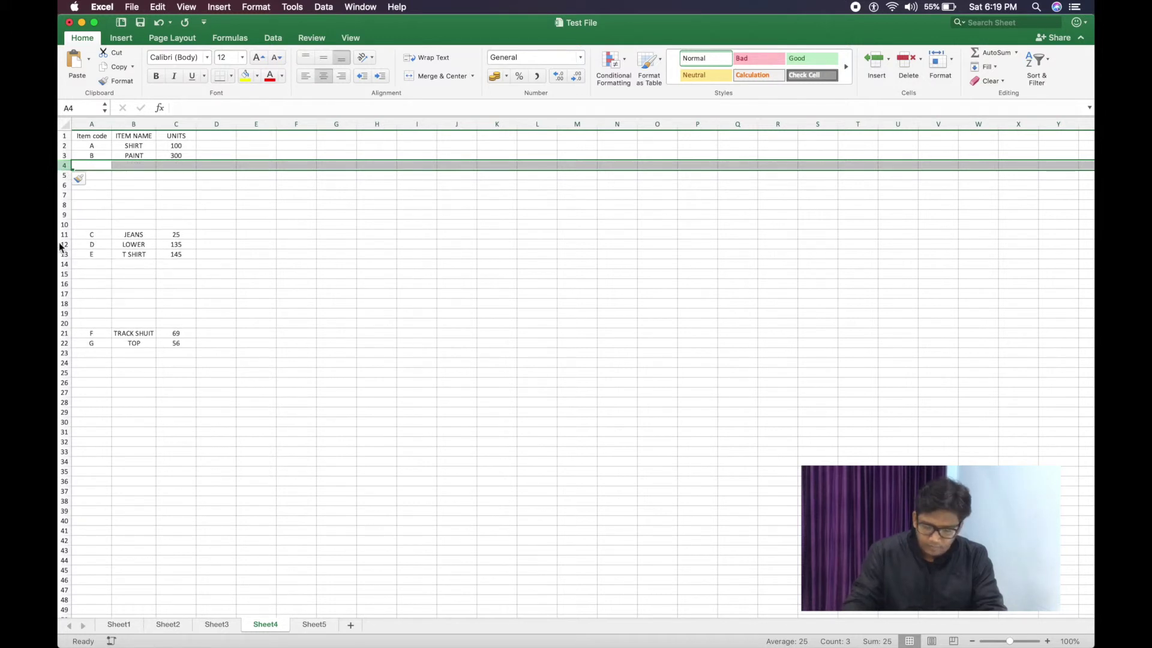
left_click(64, 255)
key("ctrl+shift+equal")
key("ctrl+shift+equal")
key("ctrl+shift+equal")
key("ctrl+shift+equal")
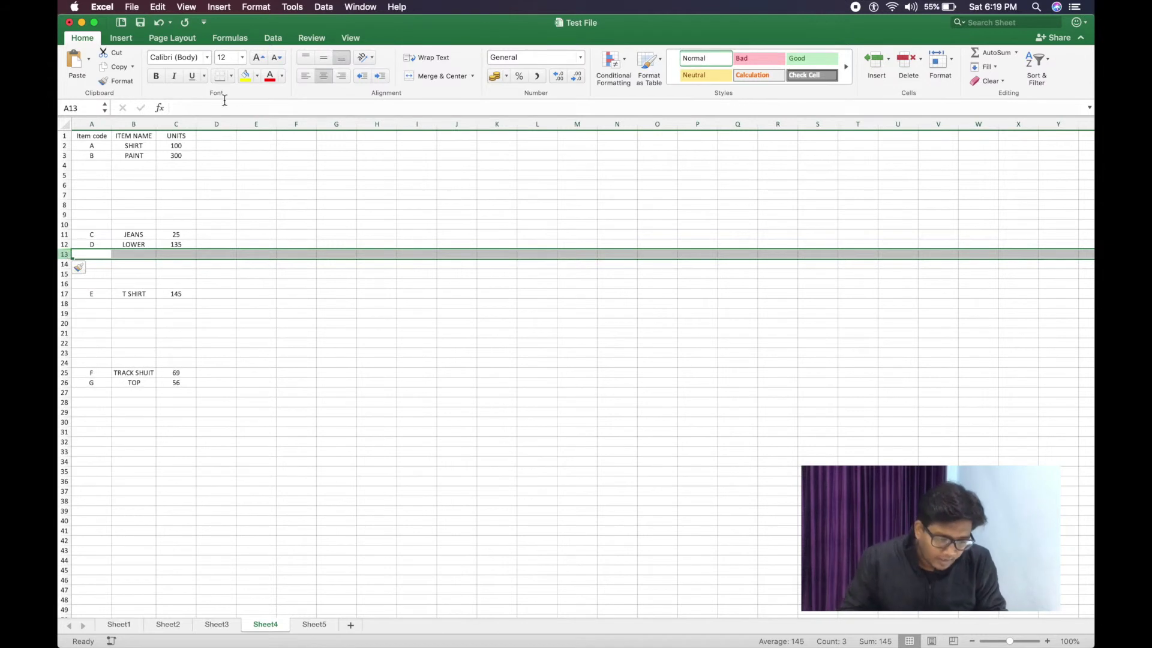
left_click(251, 174)
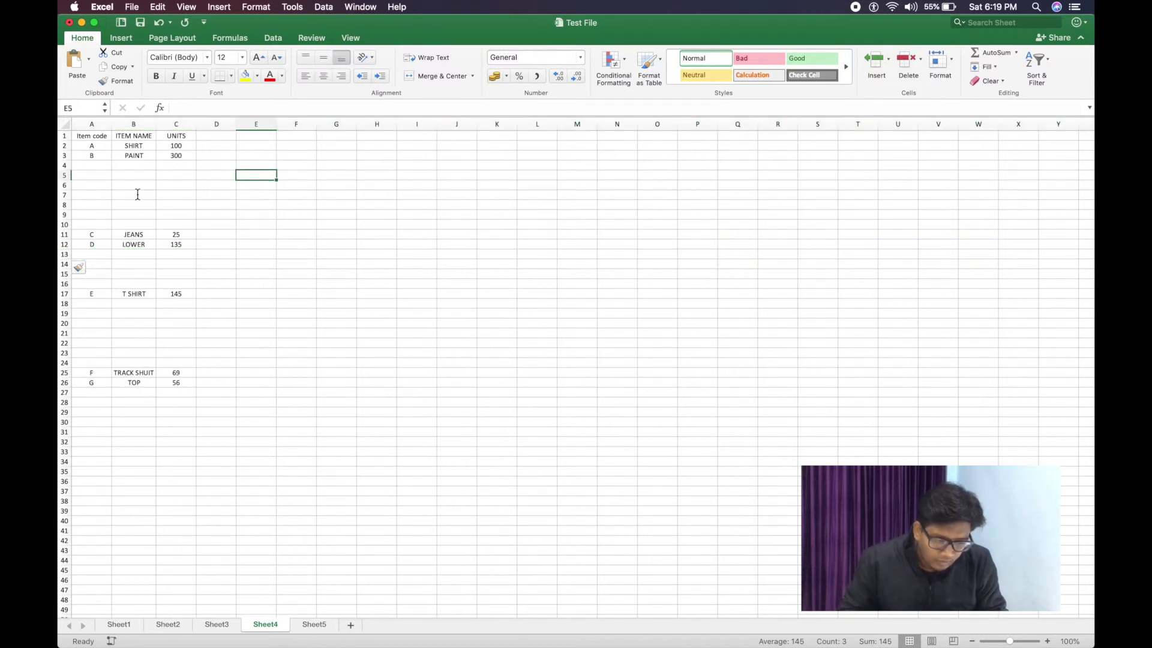
left_click(91, 124)
left_click_drag(91, 124, 175, 124)
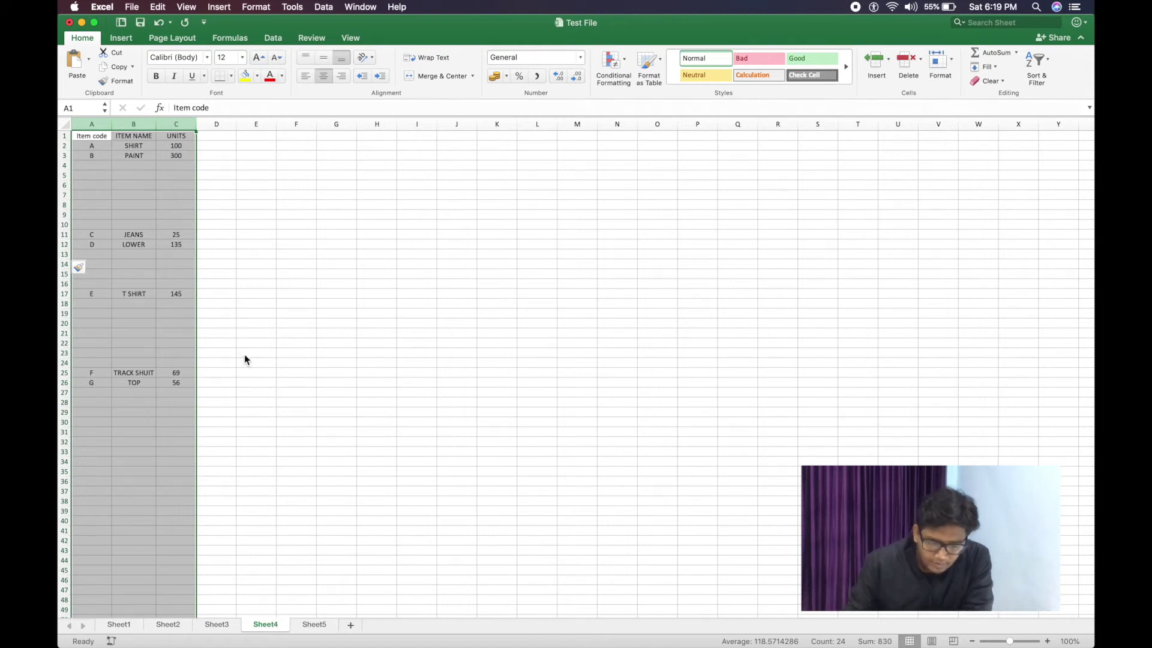
- Select the blank cells via Go To Special Blanks and delete them with Shift cells up
key("ctrl+g")
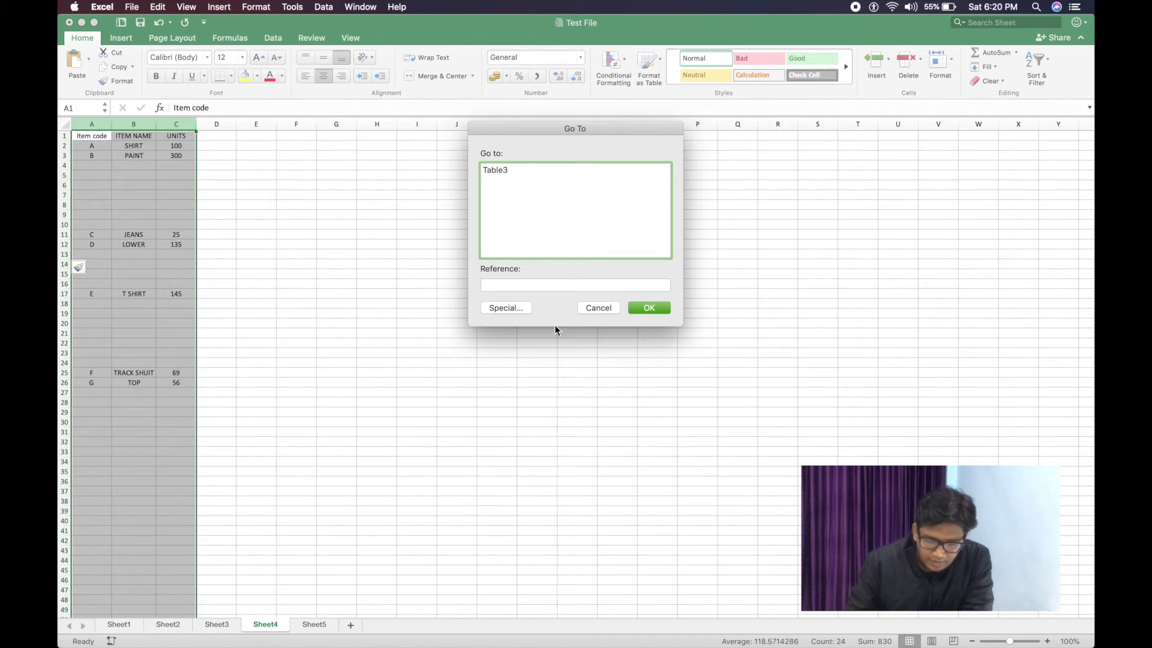
left_click(509, 312)
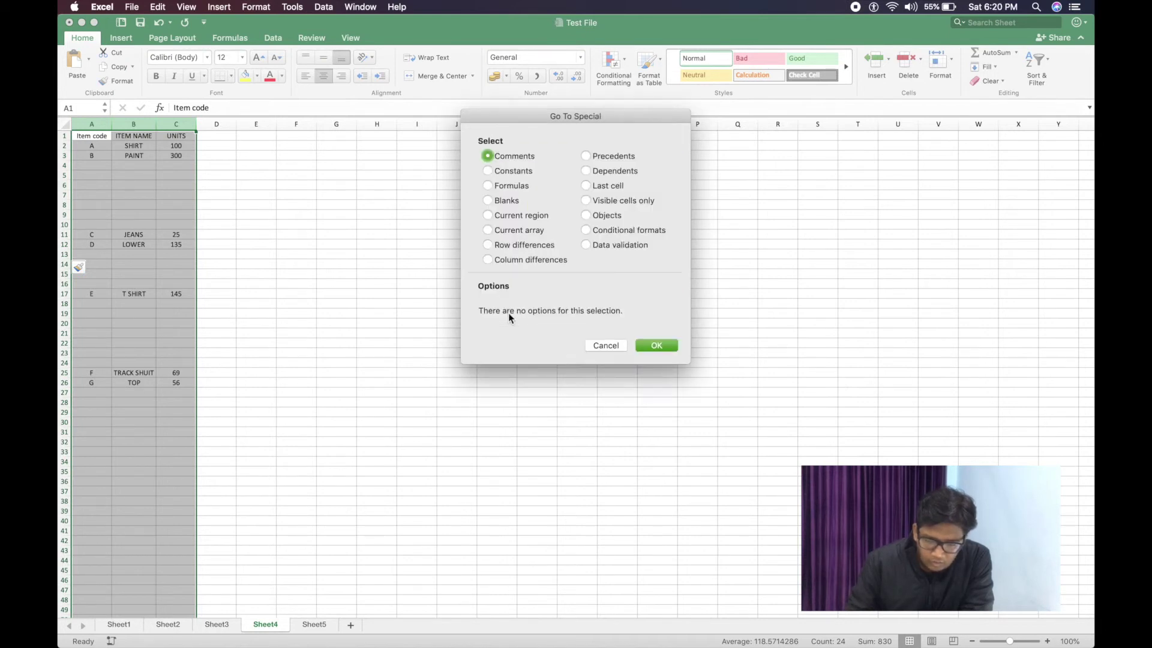
left_click(507, 203)
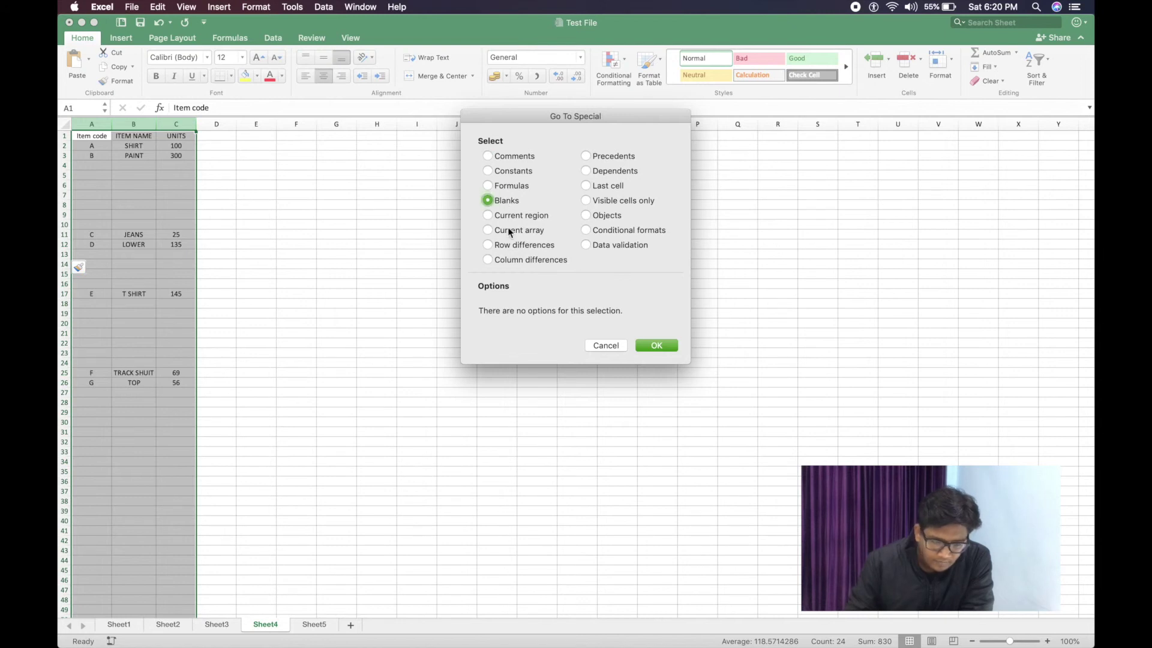
left_click(661, 348)
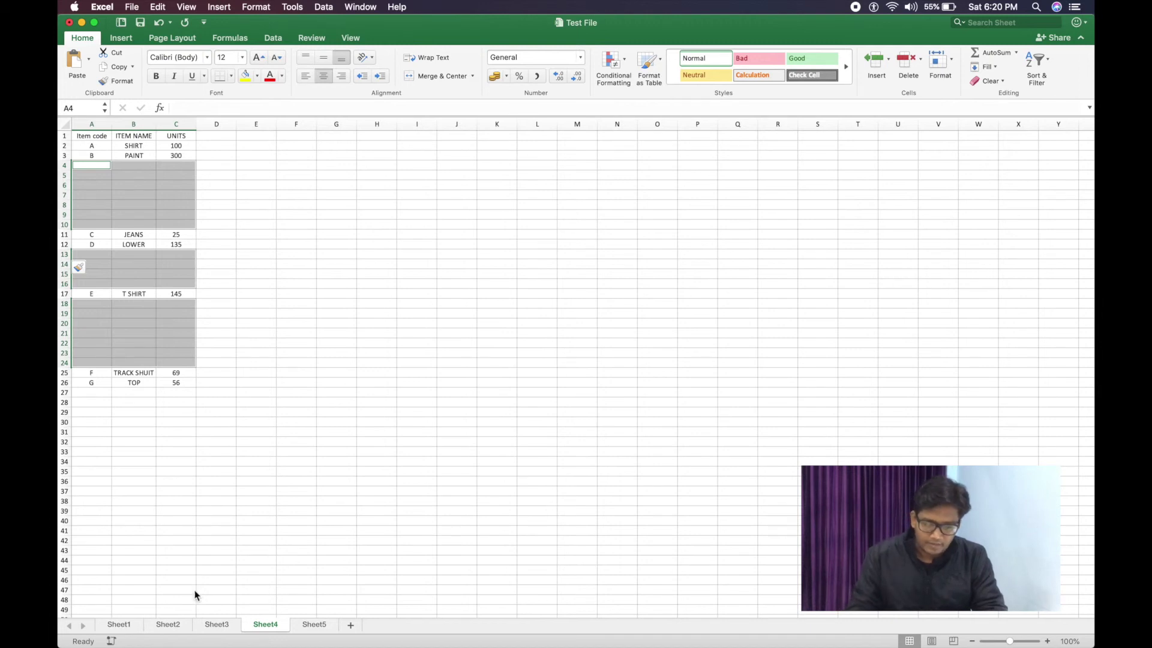
key("ctrl+minus")
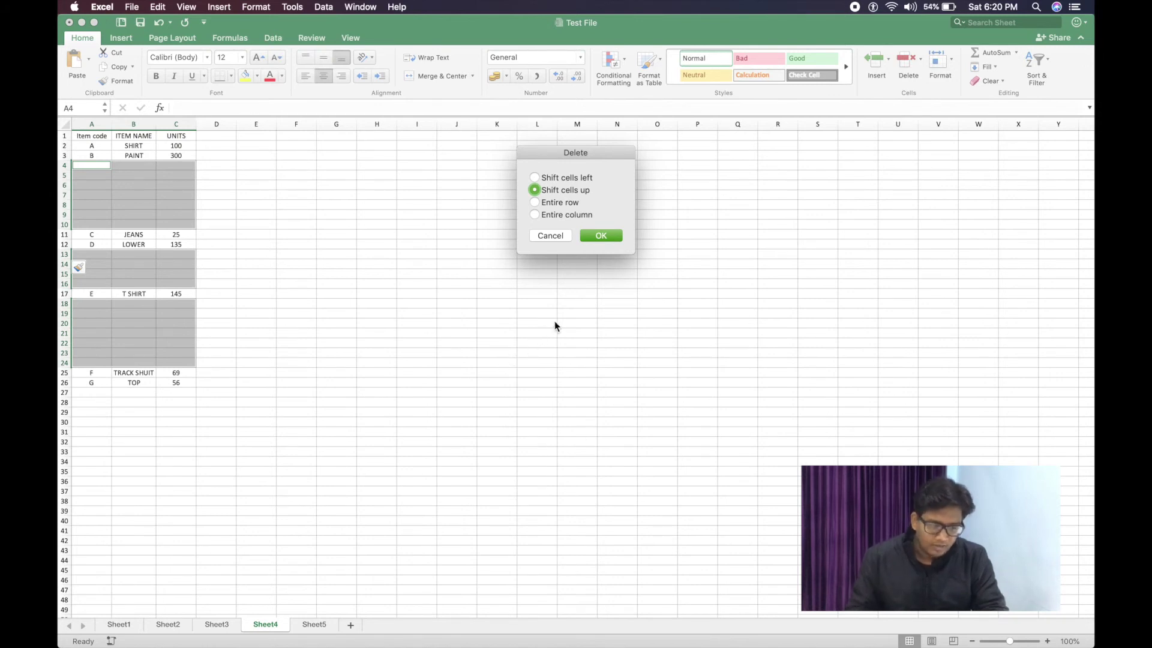
key("Return")
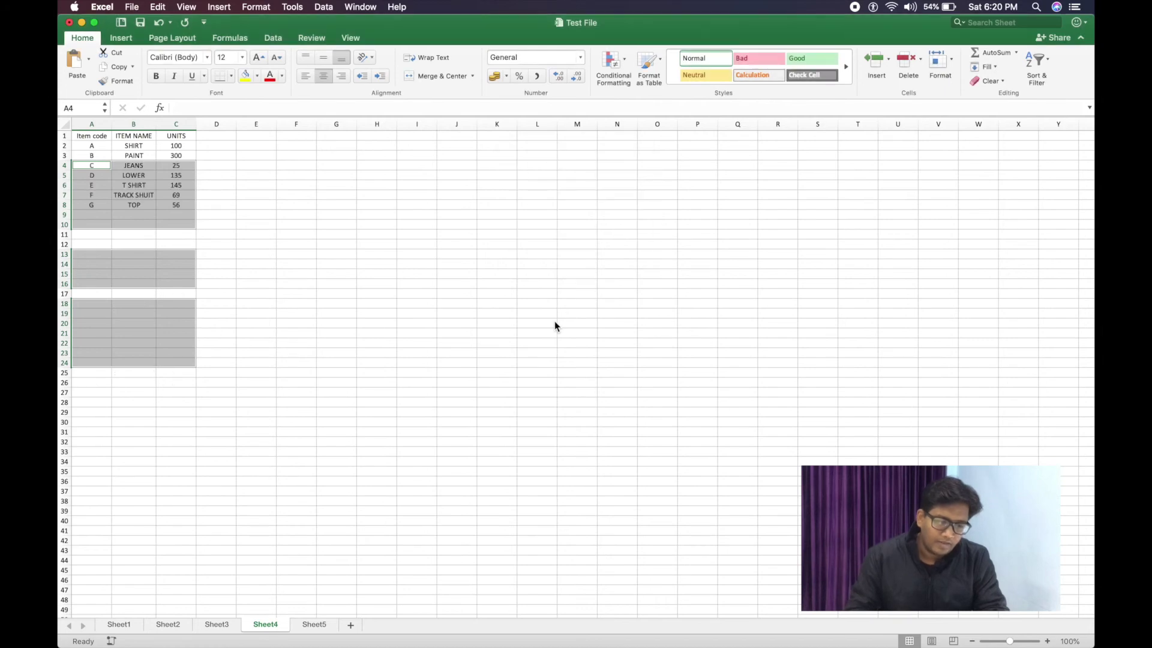
left_click(174, 246)
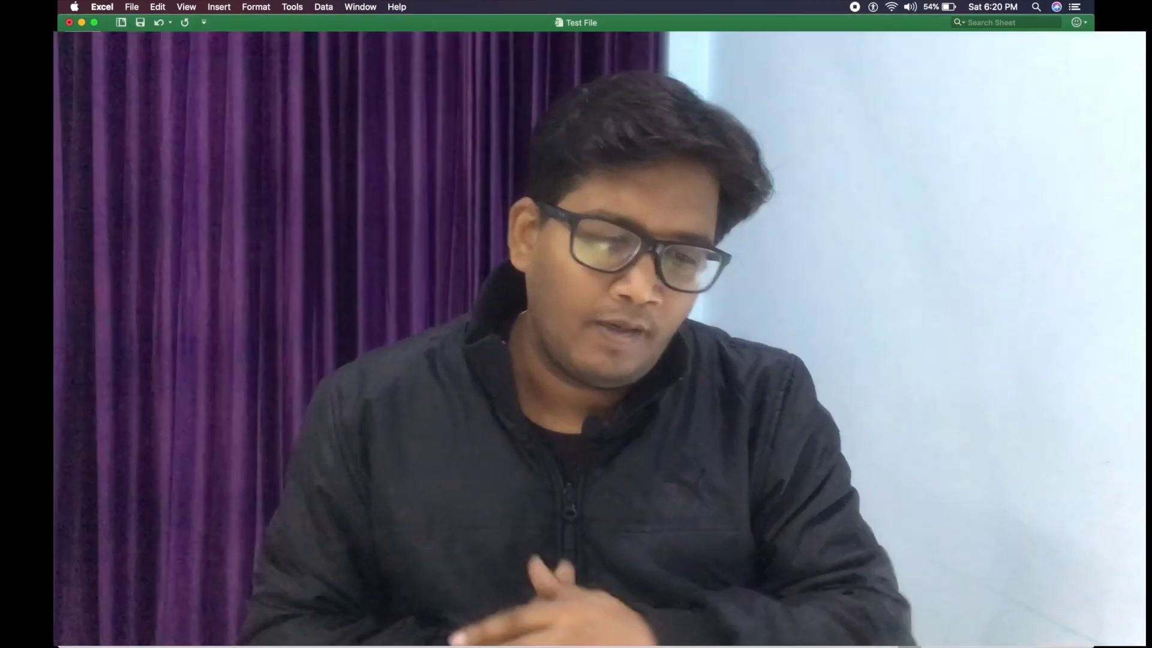